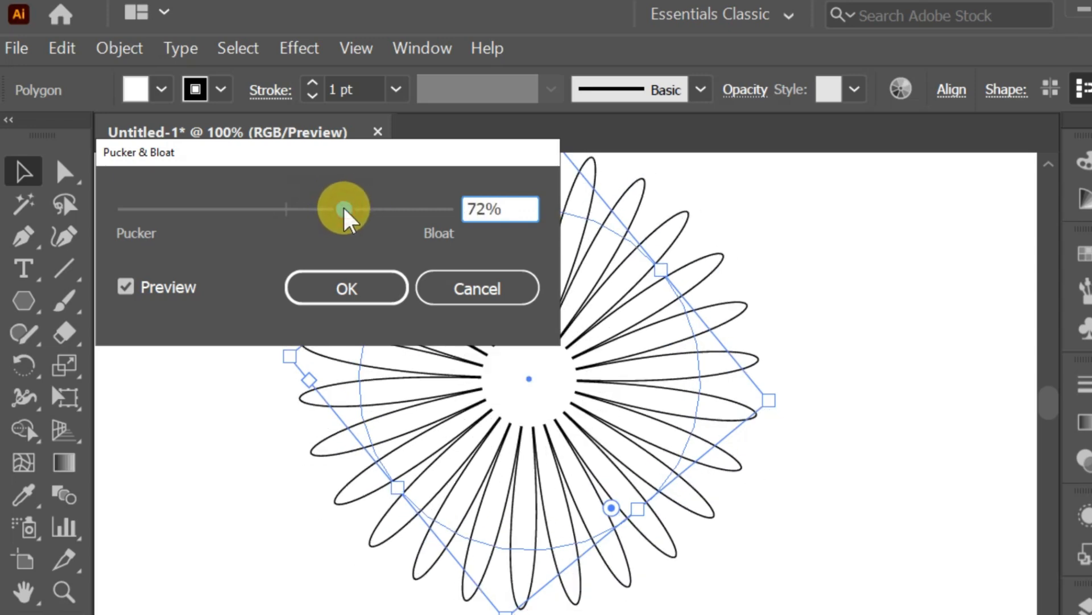
Apply the 72% Bloat to the star polygon and paste a copy of the flower in front.
click(371, 286)
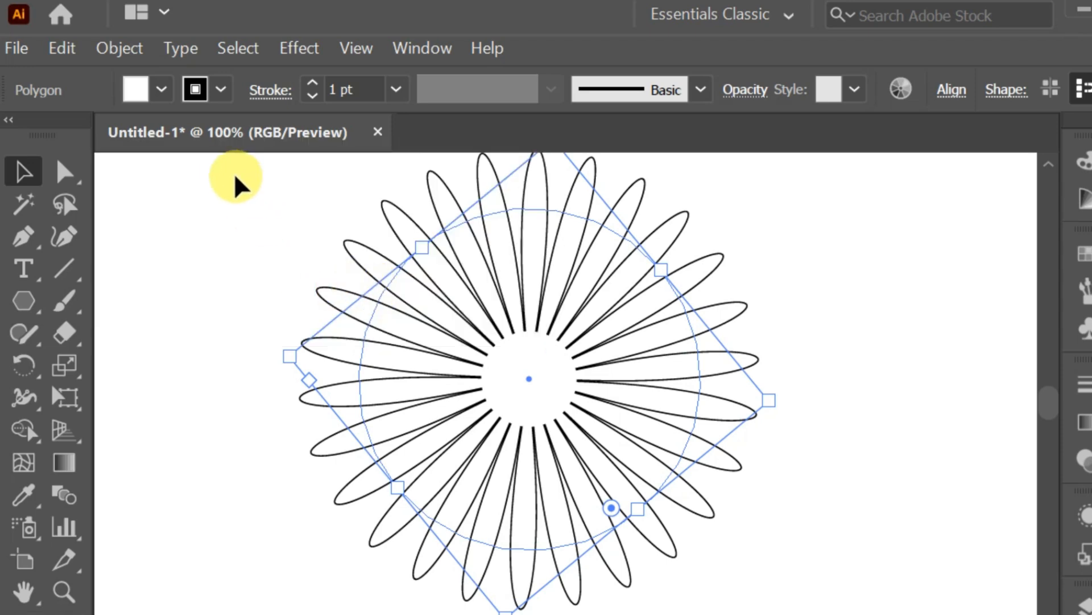
click(71, 52)
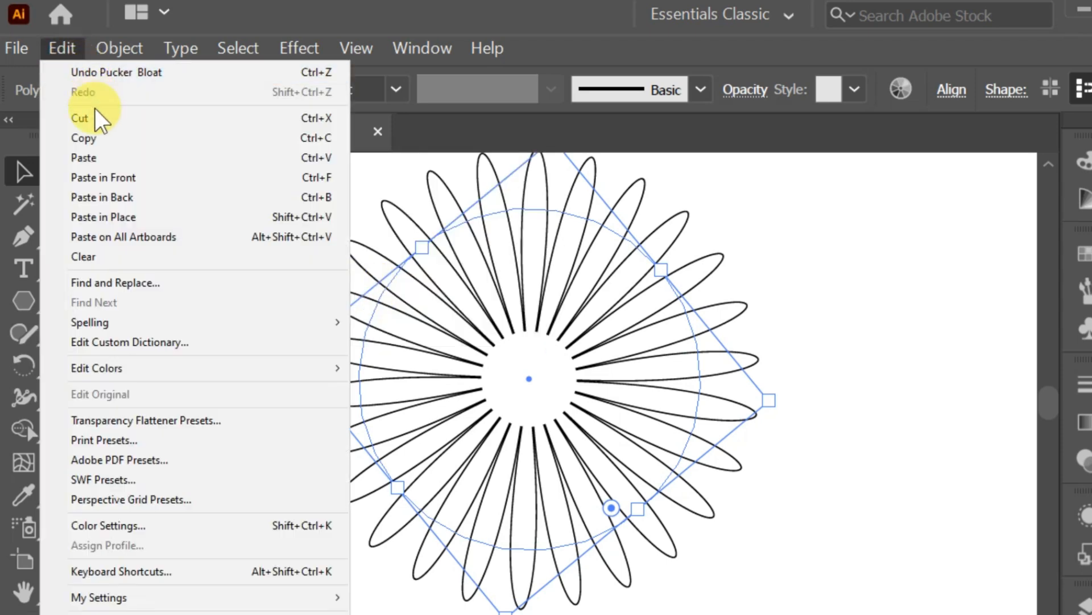
click(96, 136)
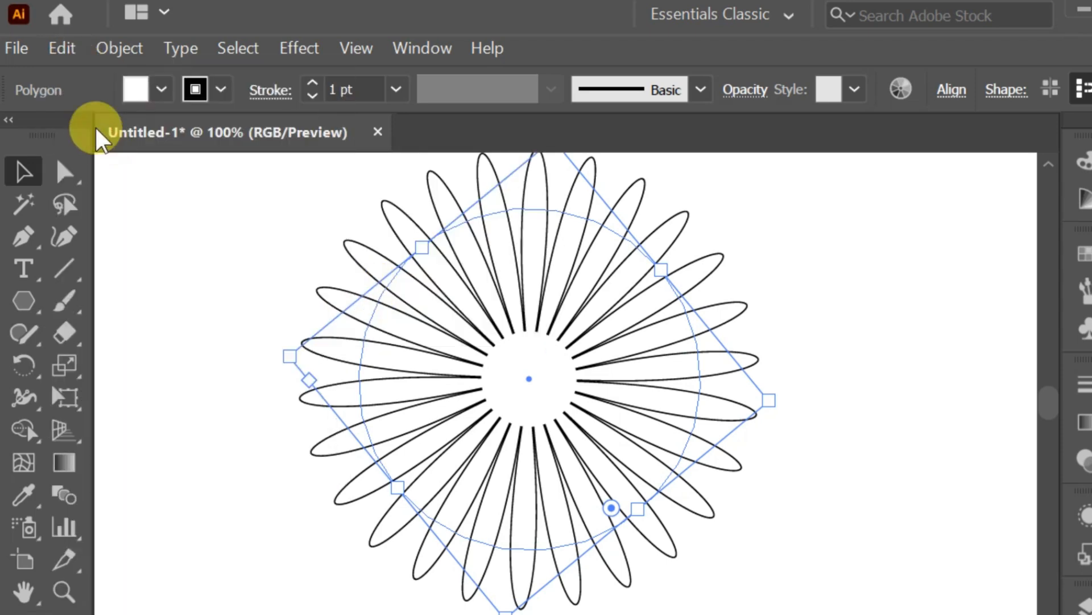
click(71, 49)
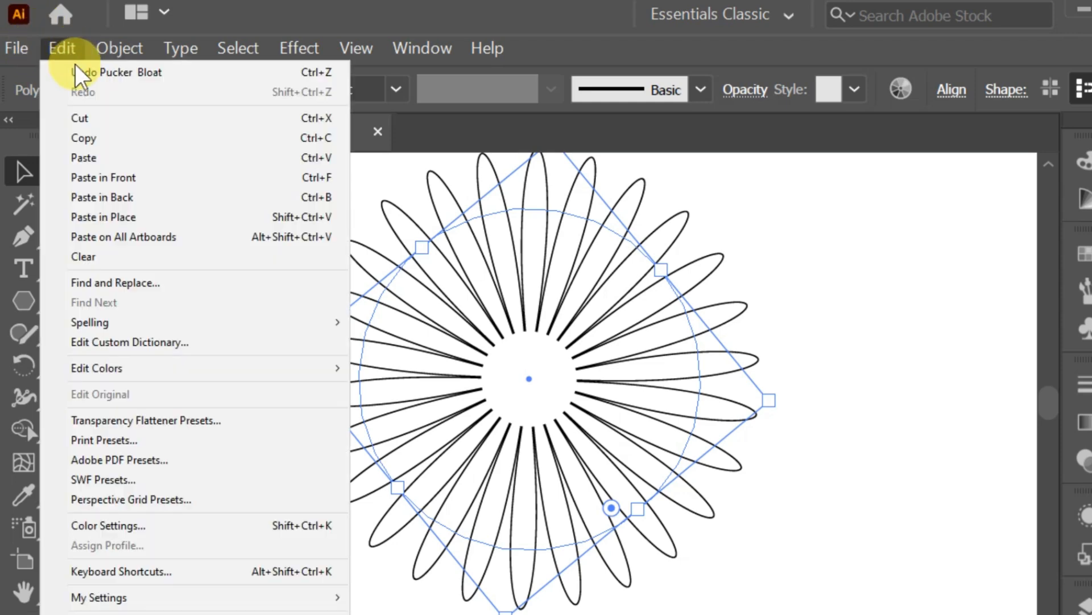
click(104, 176)
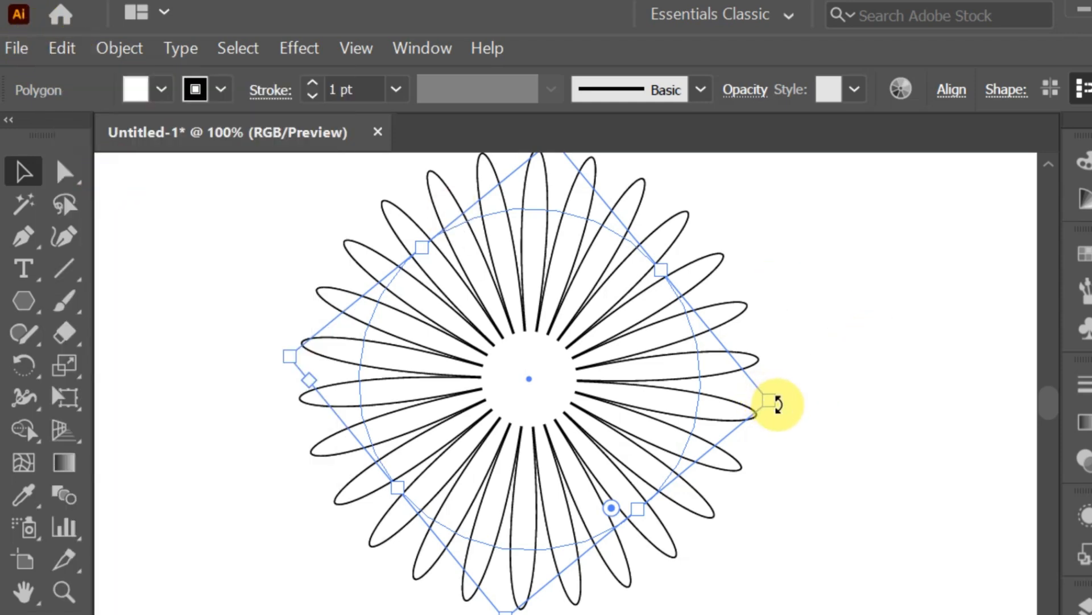
Rotate the front copy slightly so its petals sit between the original petals.
drag(778, 403, 781, 379)
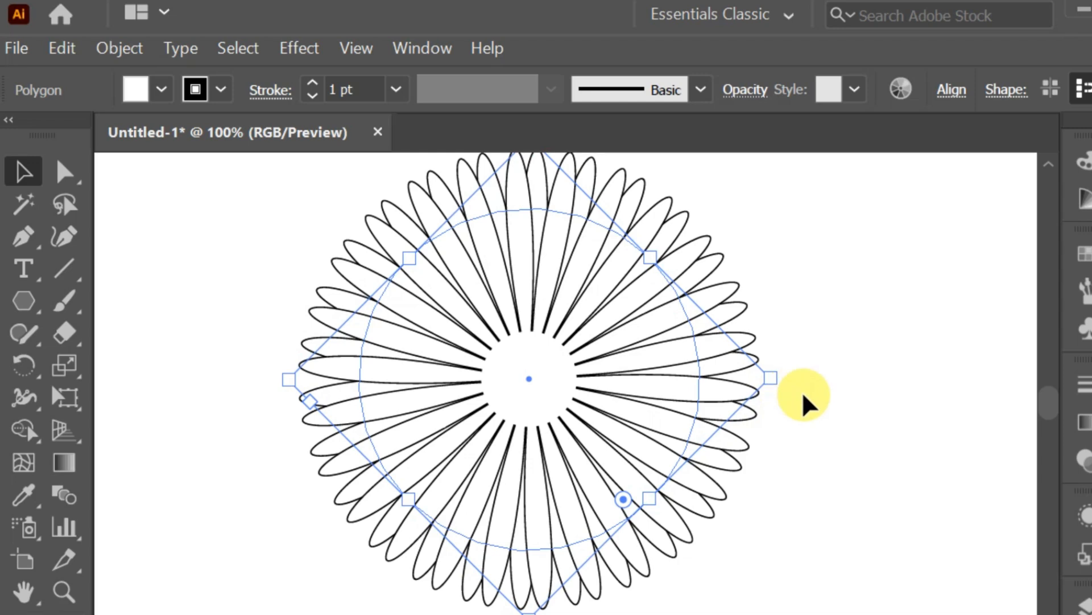
drag(778, 371, 780, 368)
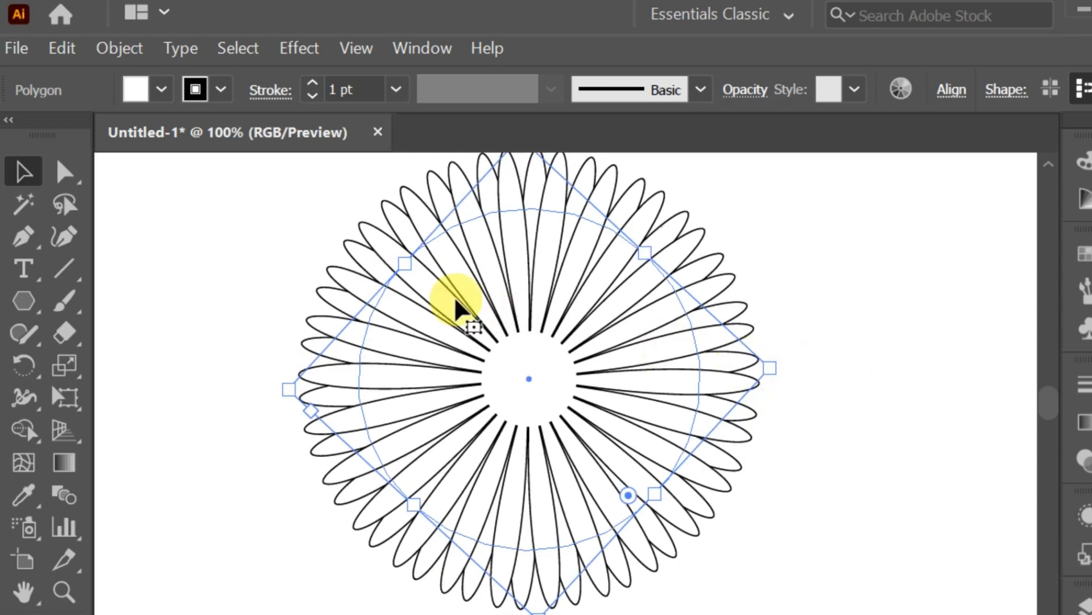
click(67, 48)
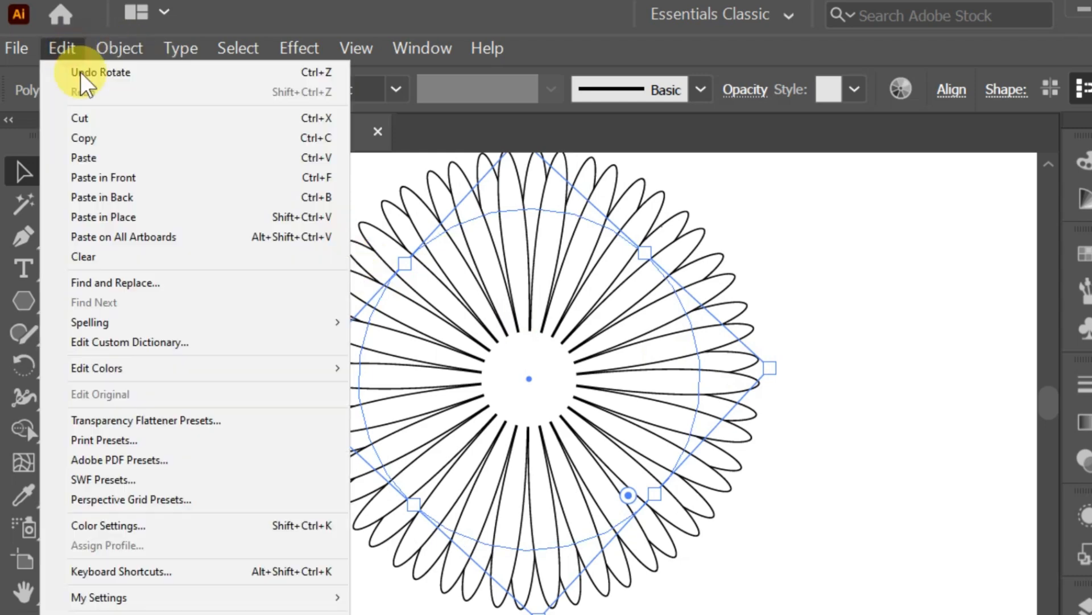
click(101, 137)
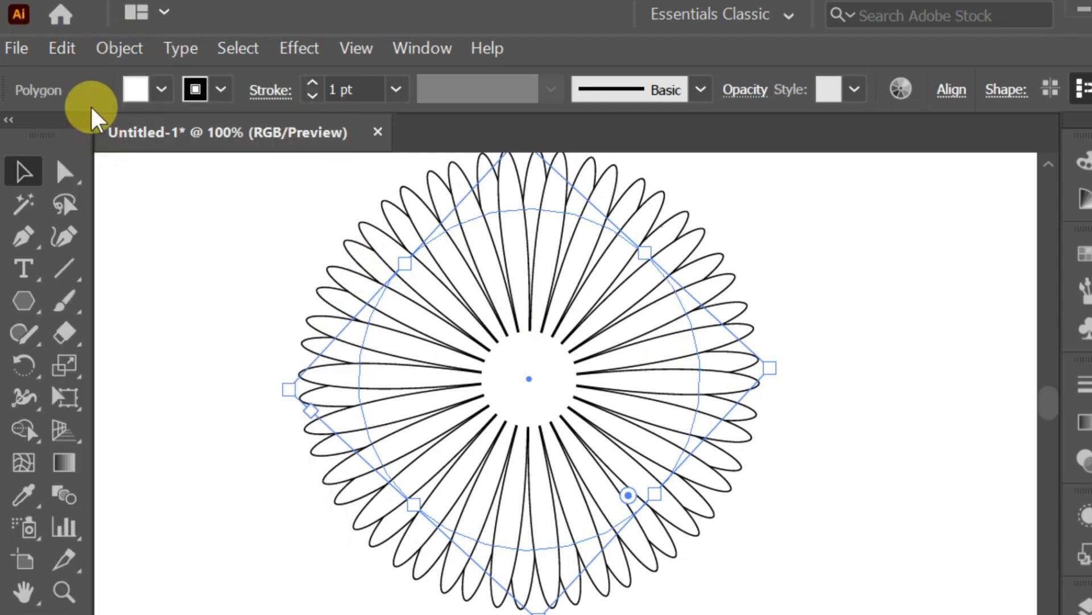
click(71, 50)
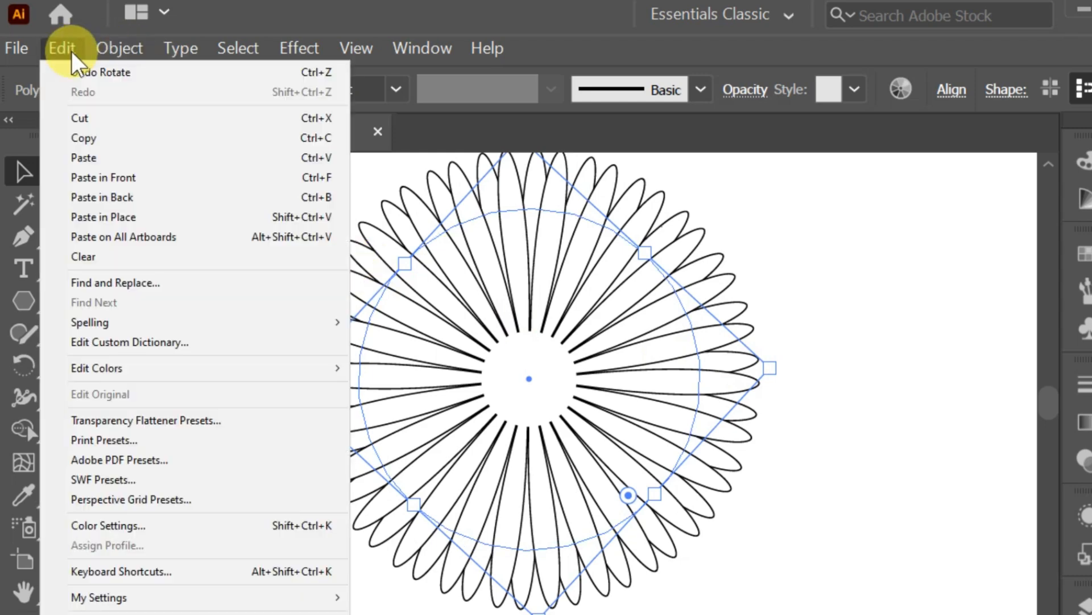
click(101, 158)
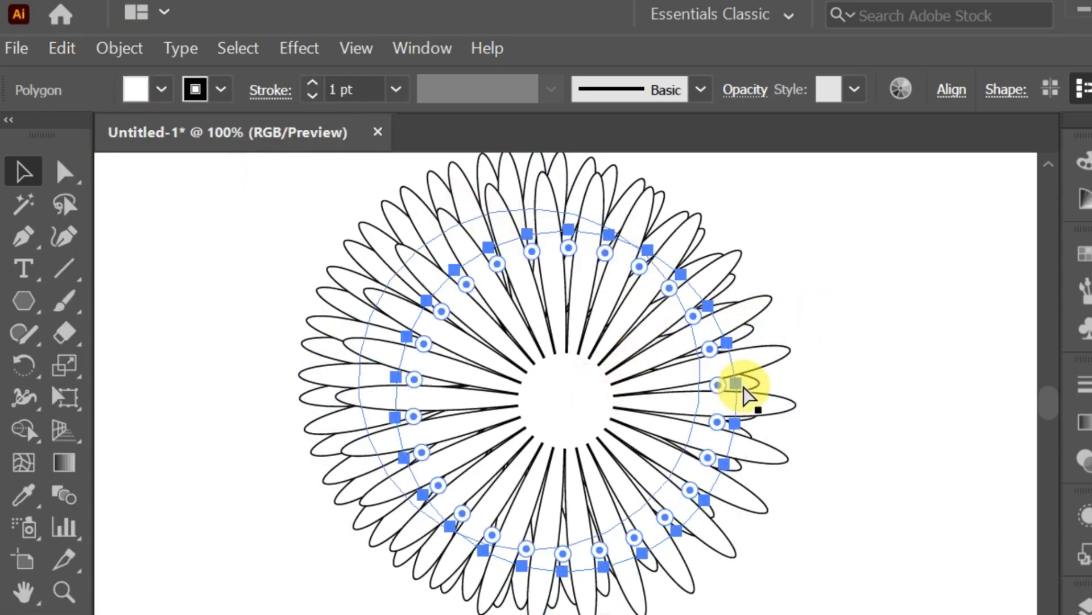
key(ctrl+z)
click(883, 337)
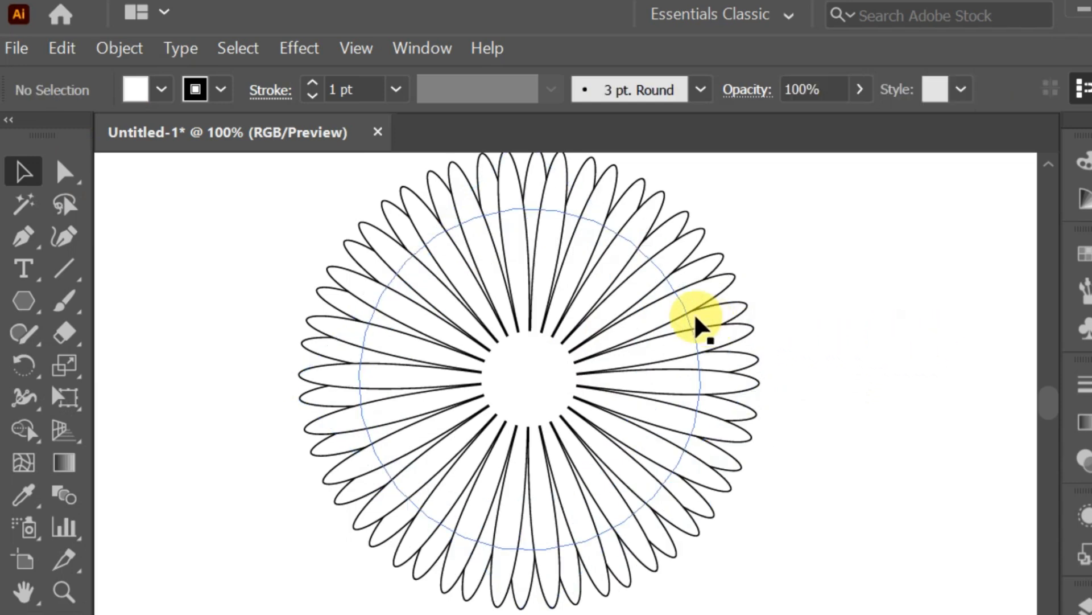
click(370, 226)
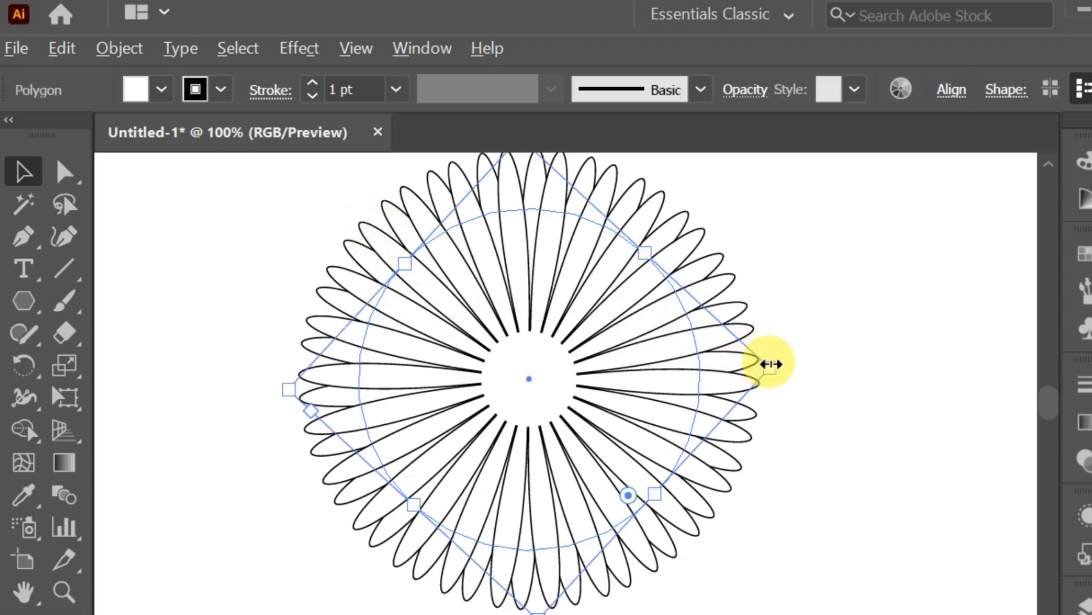
click(871, 377)
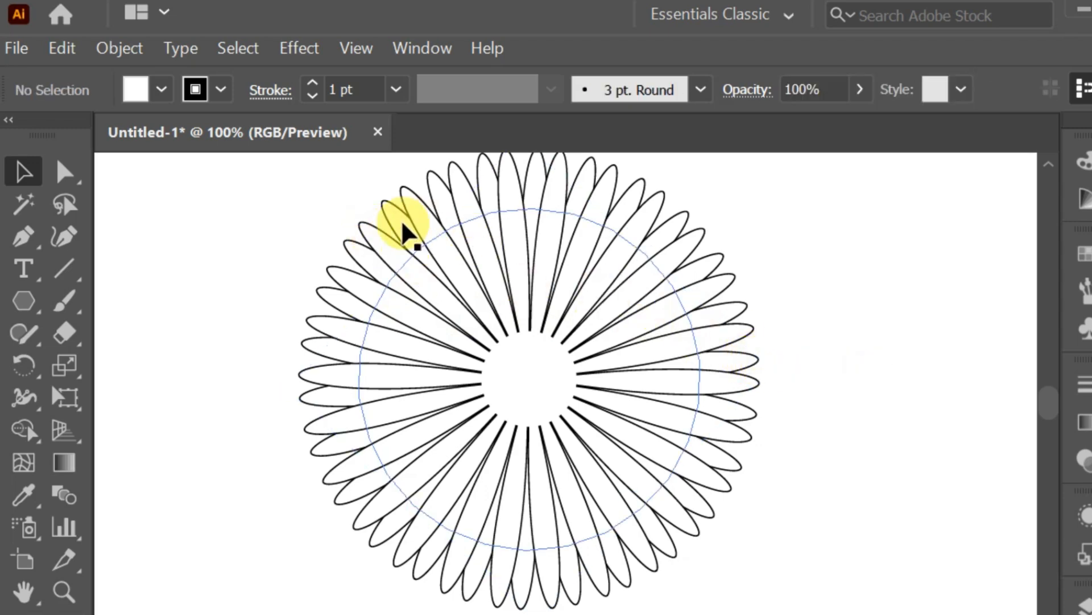
click(346, 241)
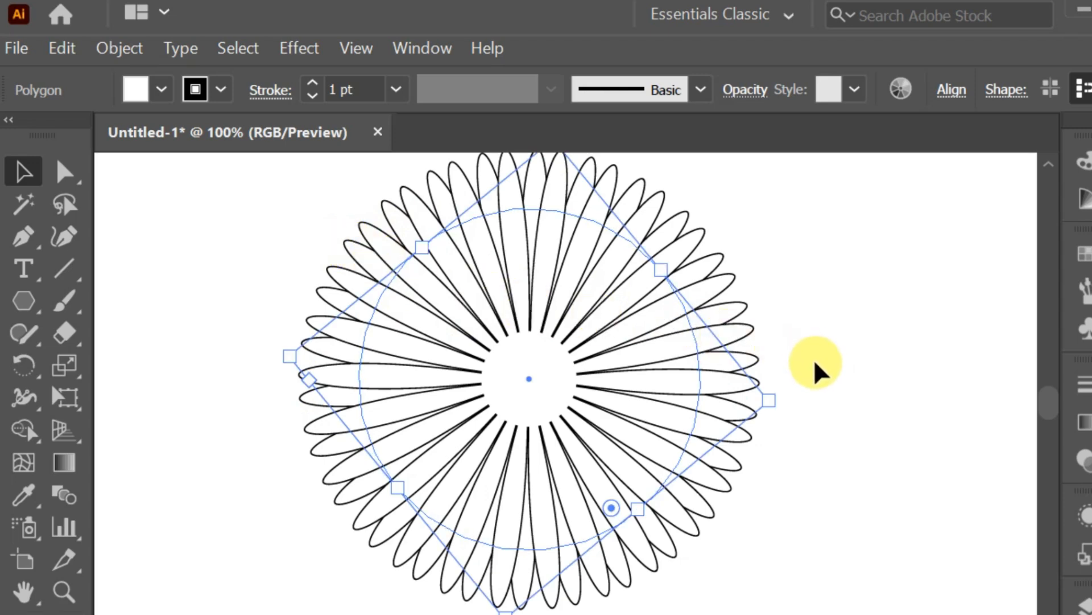
drag(768, 402, 748, 397)
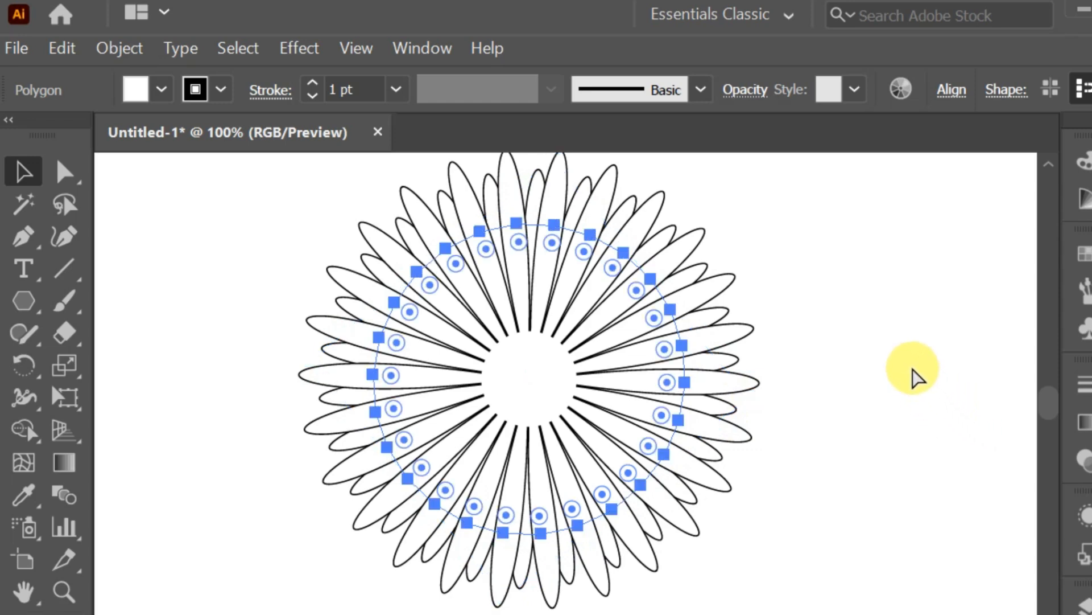
key(ctrl+z)
click(254, 248)
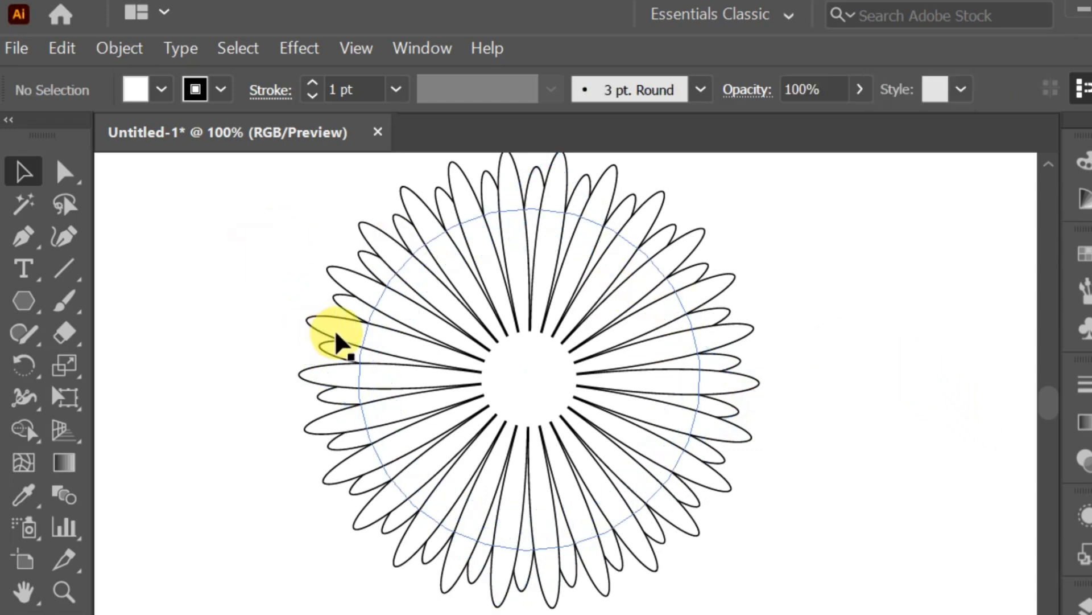
Rotate the front flower copy a little further to even out the petal offset, then deselect.
click(337, 323)
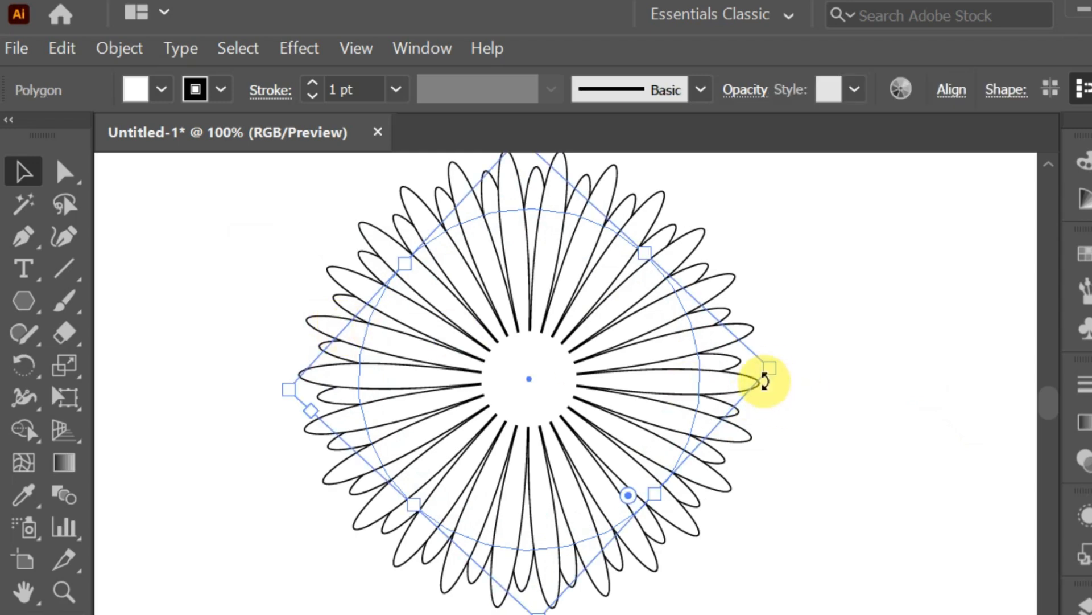
drag(772, 373, 735, 370)
click(960, 420)
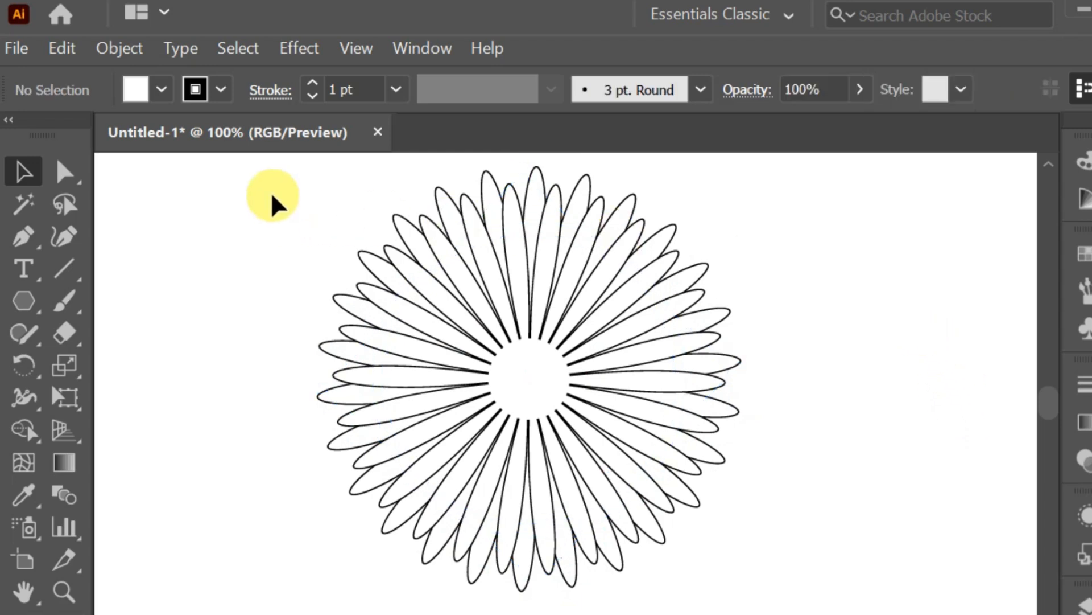
Select both flower layers, paste a copy in front and scale it down slightly about its centre.
drag(273, 196, 807, 584)
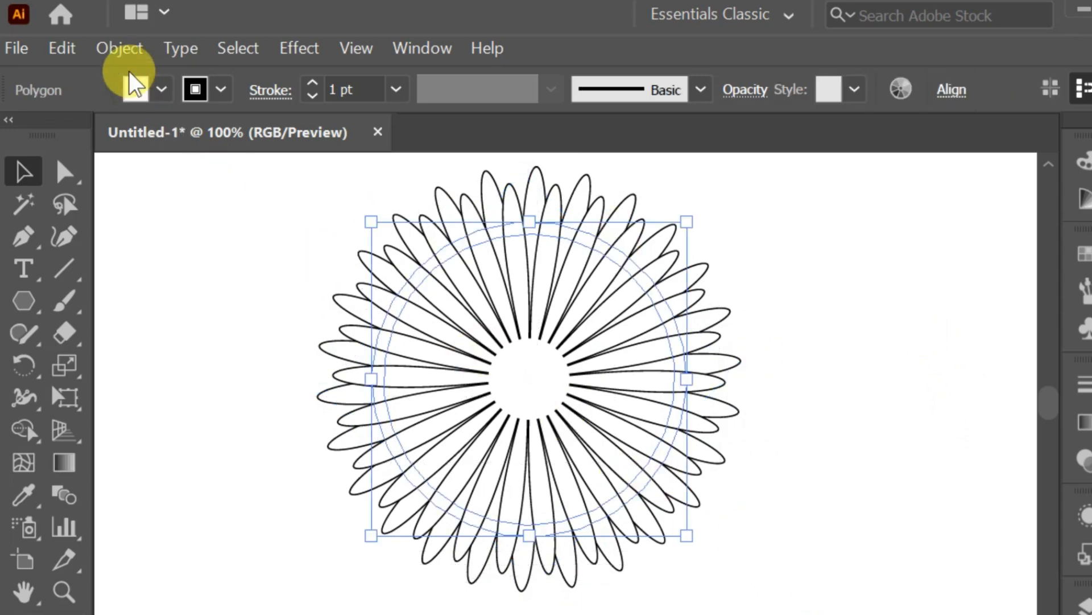
click(70, 45)
click(93, 142)
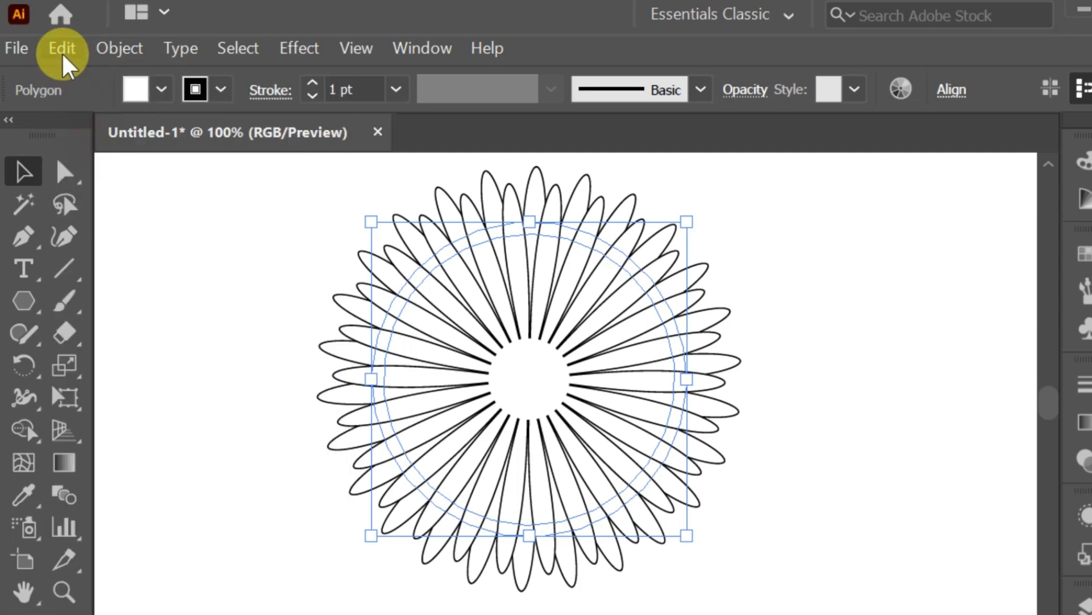
click(62, 49)
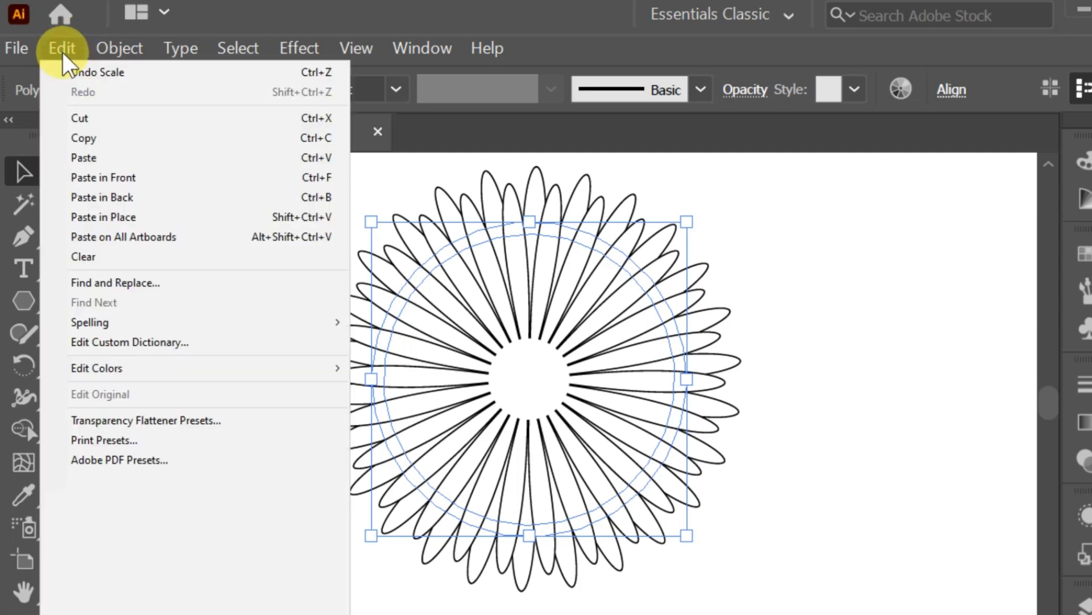
click(110, 176)
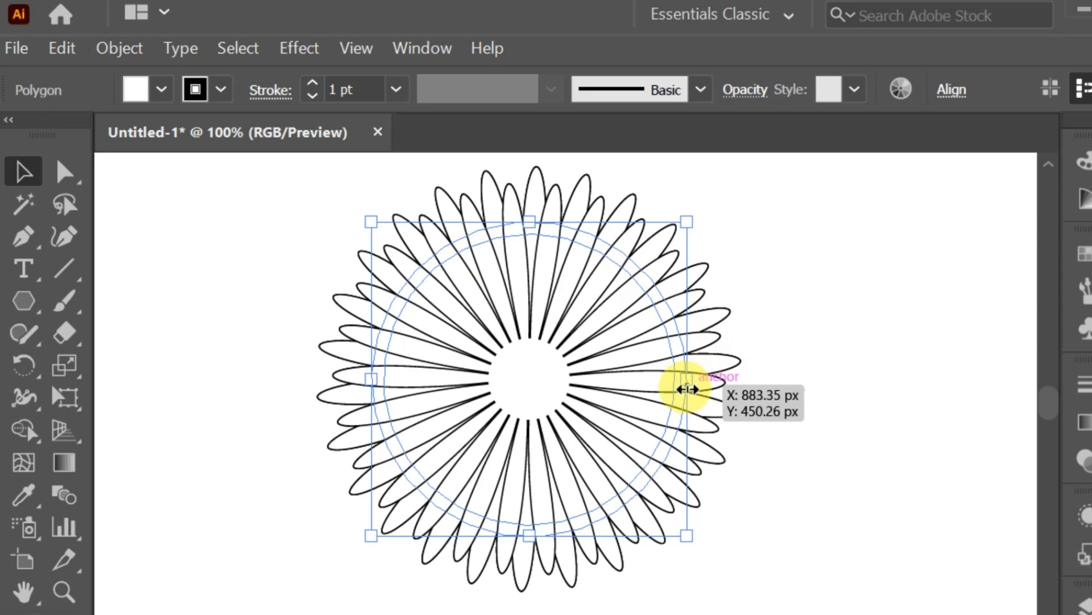
drag(688, 387, 654, 380)
click(307, 224)
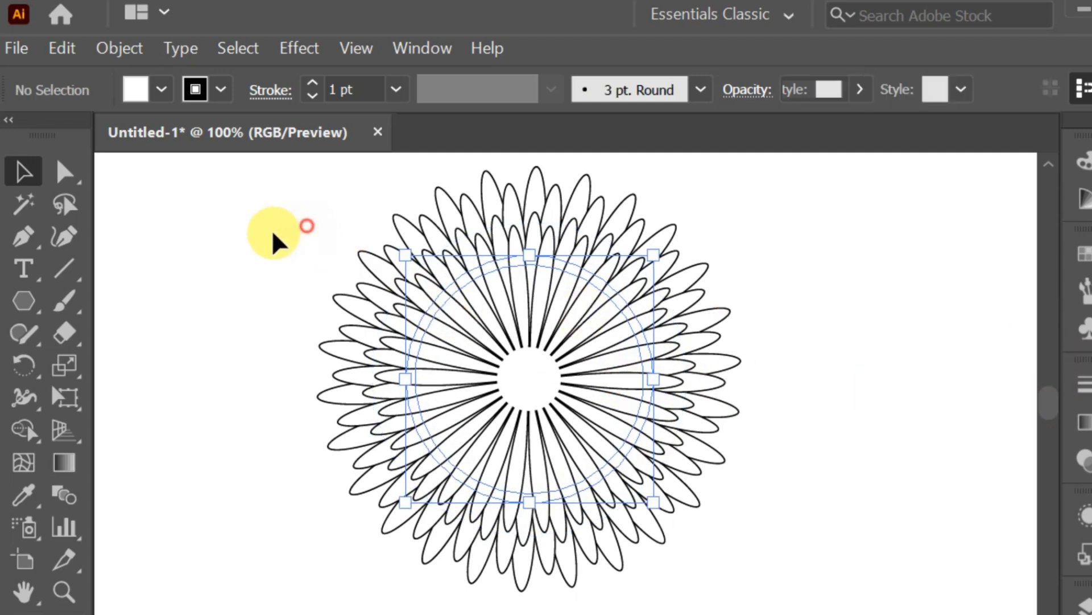
Copy all flower layers, paste them in front and scale the copy down to a smaller inner ring.
drag(244, 211, 896, 504)
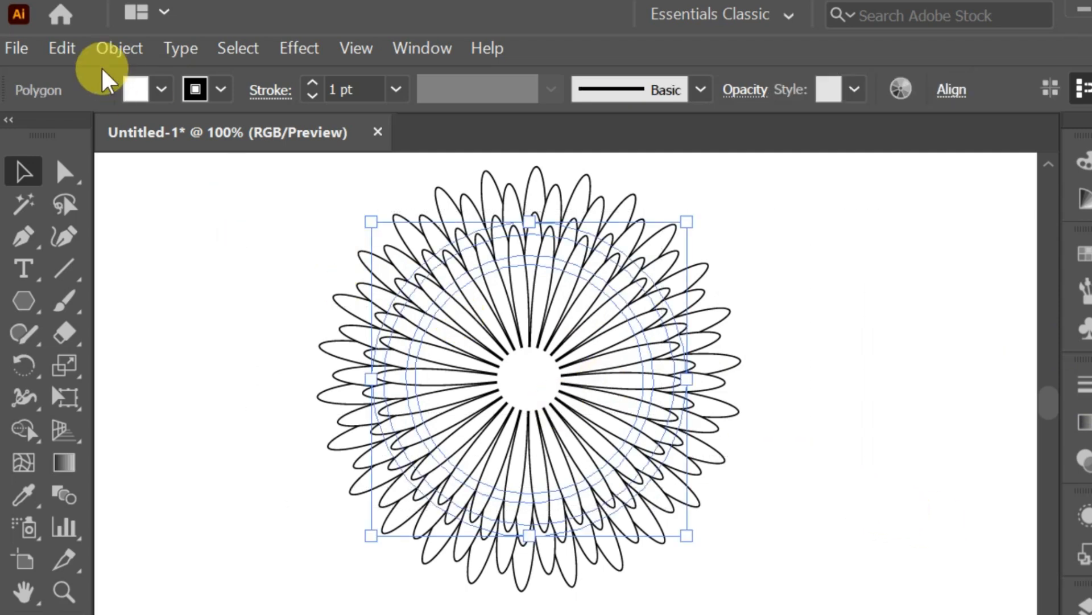
click(63, 50)
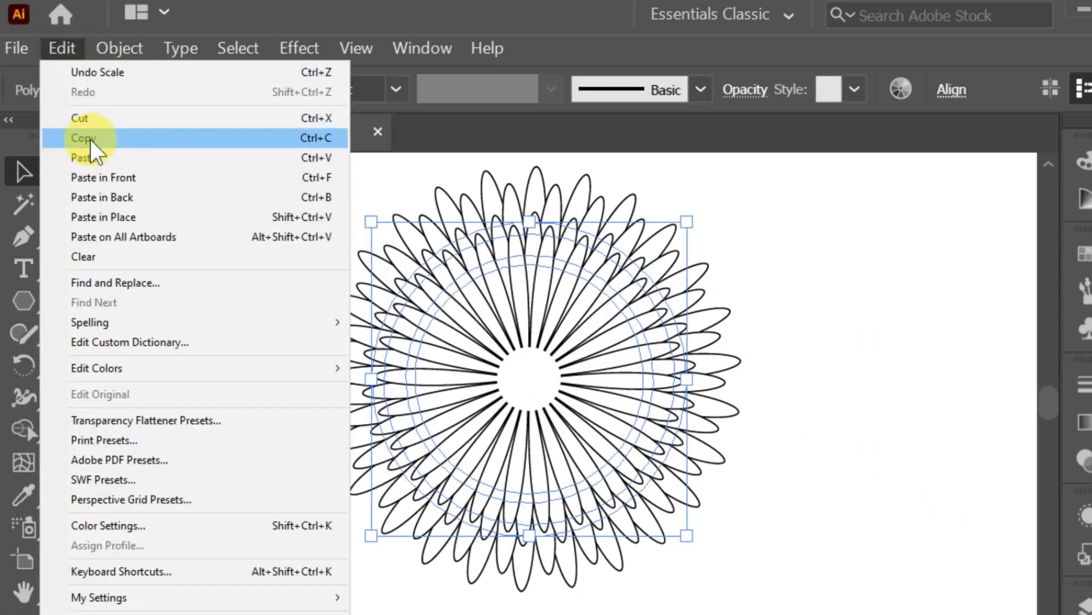
click(87, 139)
click(57, 46)
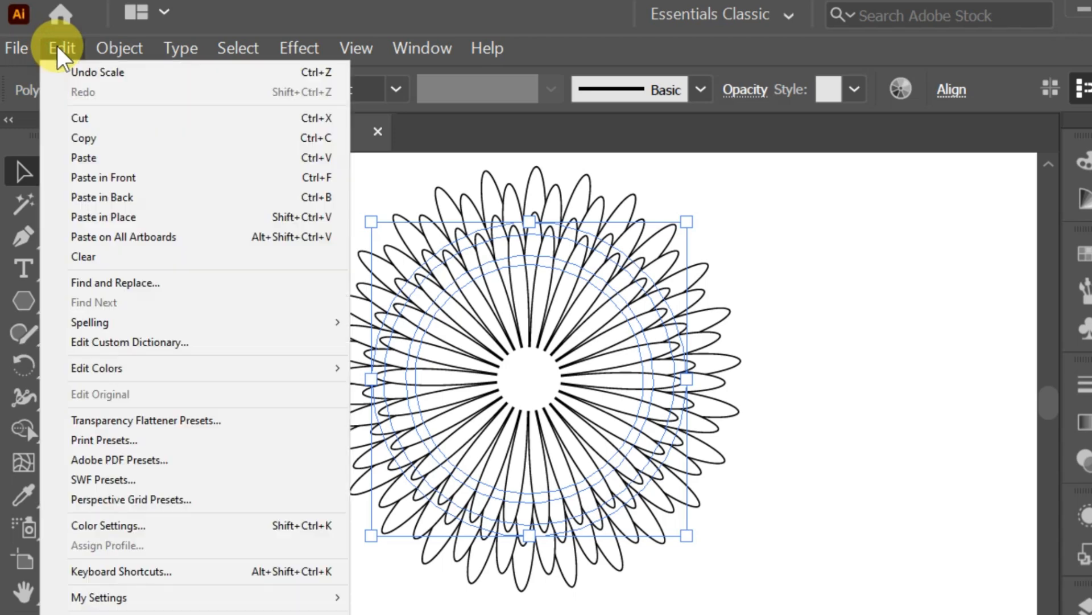
click(122, 177)
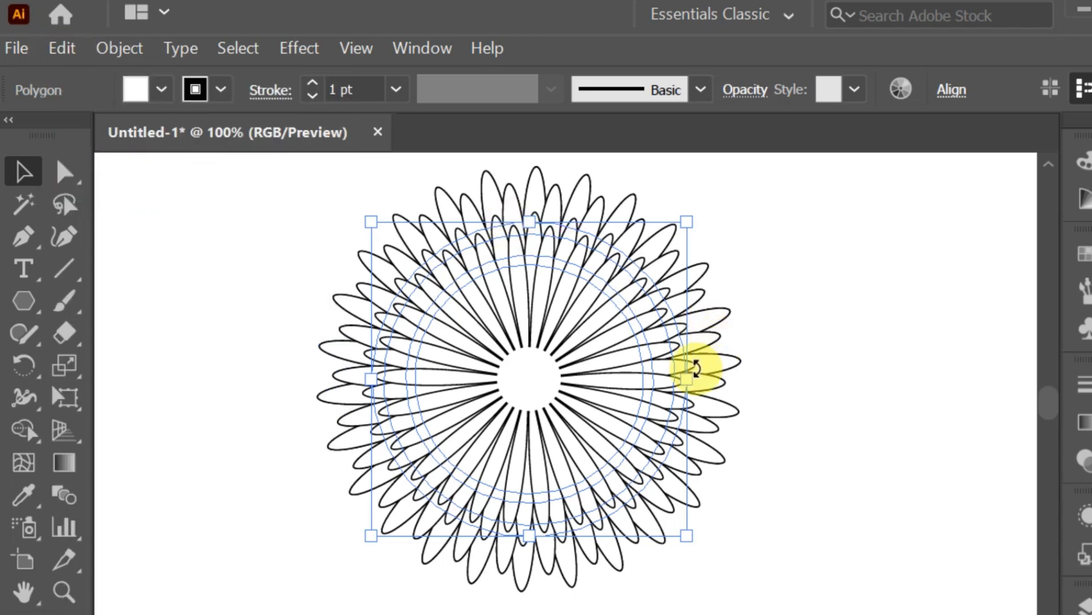
drag(687, 378, 626, 386)
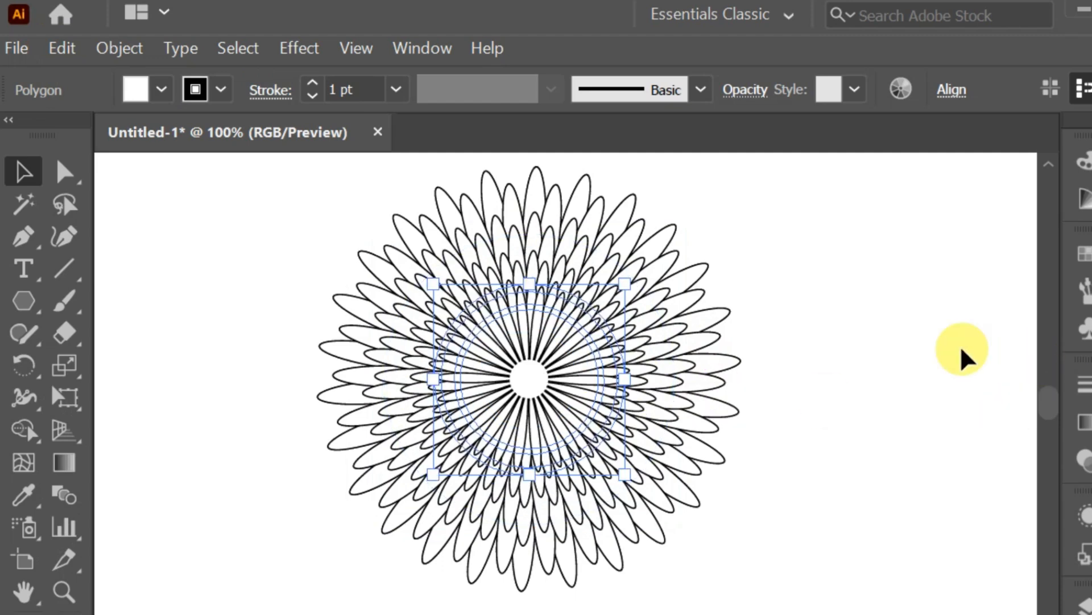
Paste another copy of the smallest layer in front and scale it down further toward the centre.
click(72, 53)
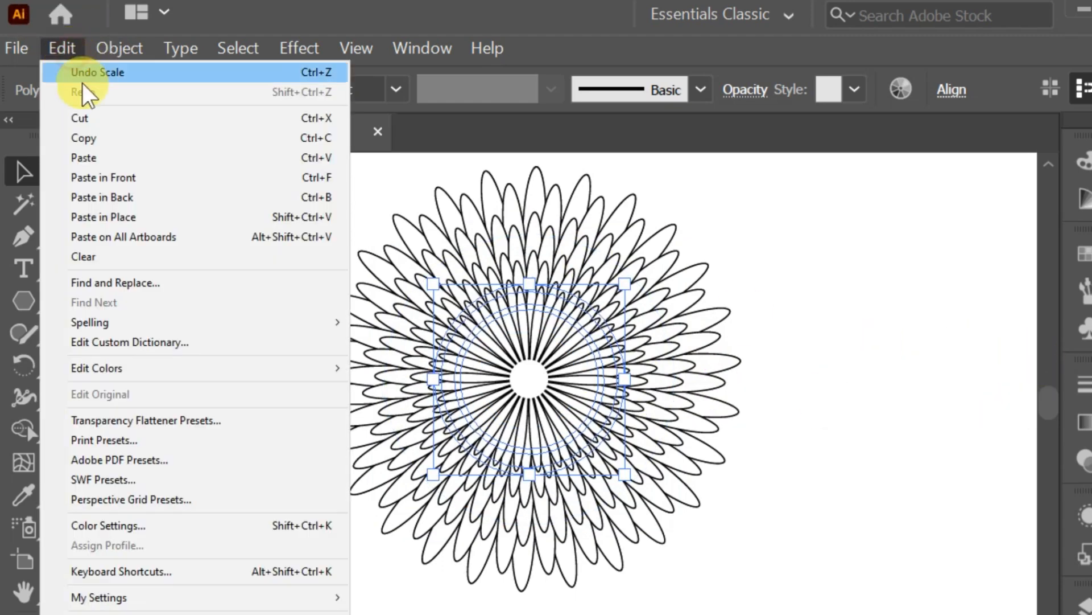
click(93, 142)
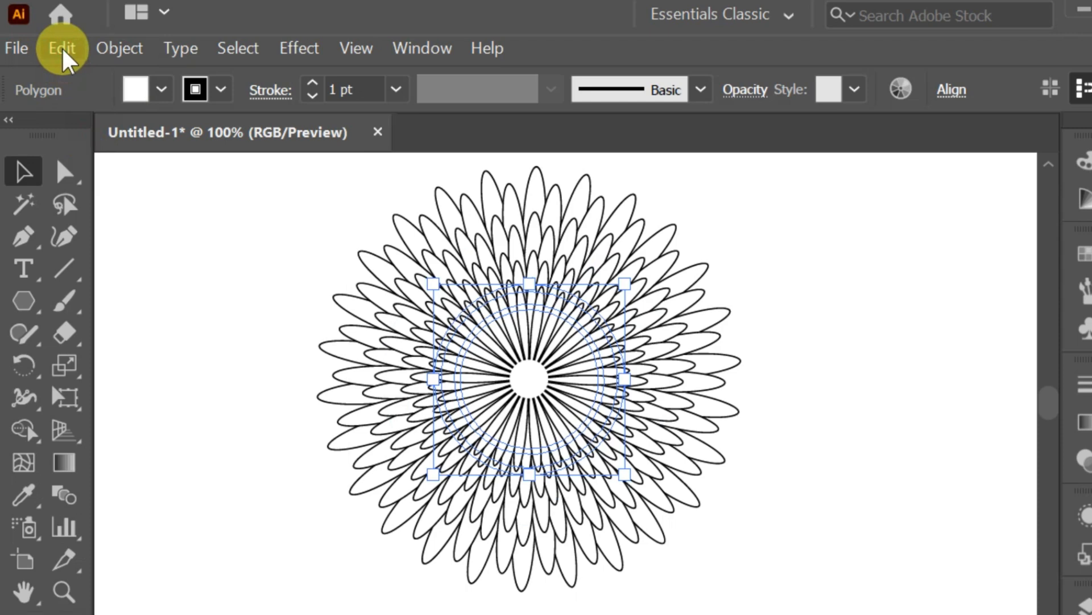
click(61, 46)
click(111, 180)
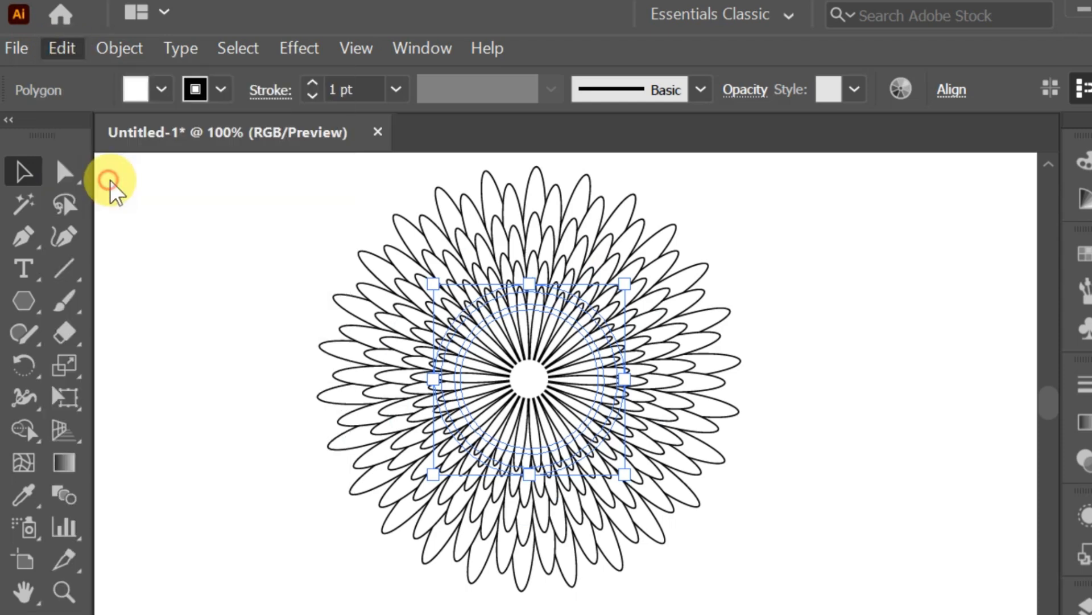
drag(623, 378, 589, 382)
click(856, 367)
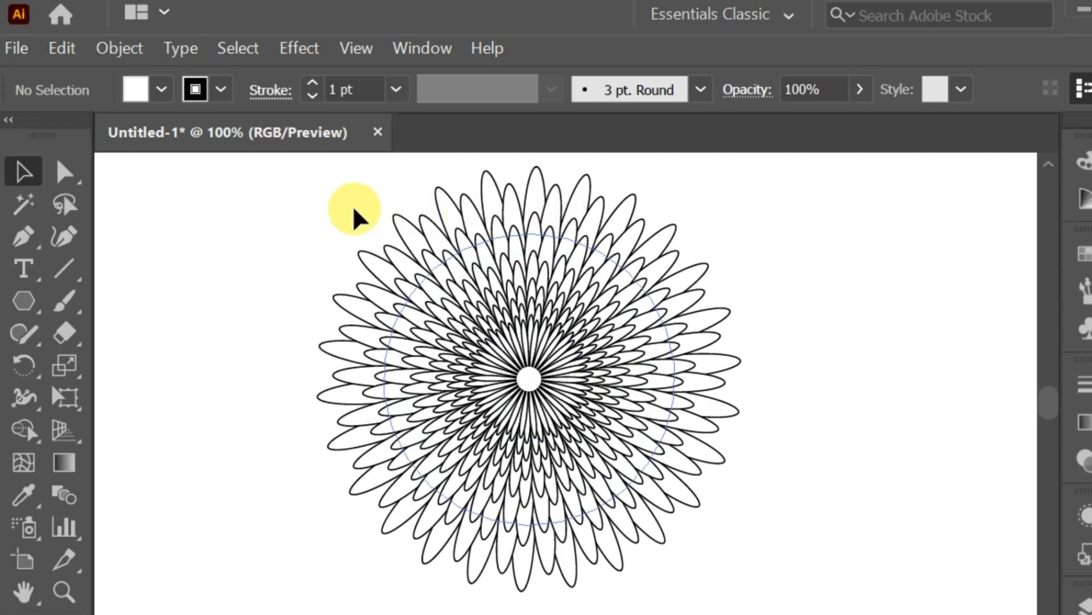
Select one flower layer and scale it down slightly about its centre, then deselect.
drag(326, 203, 725, 215)
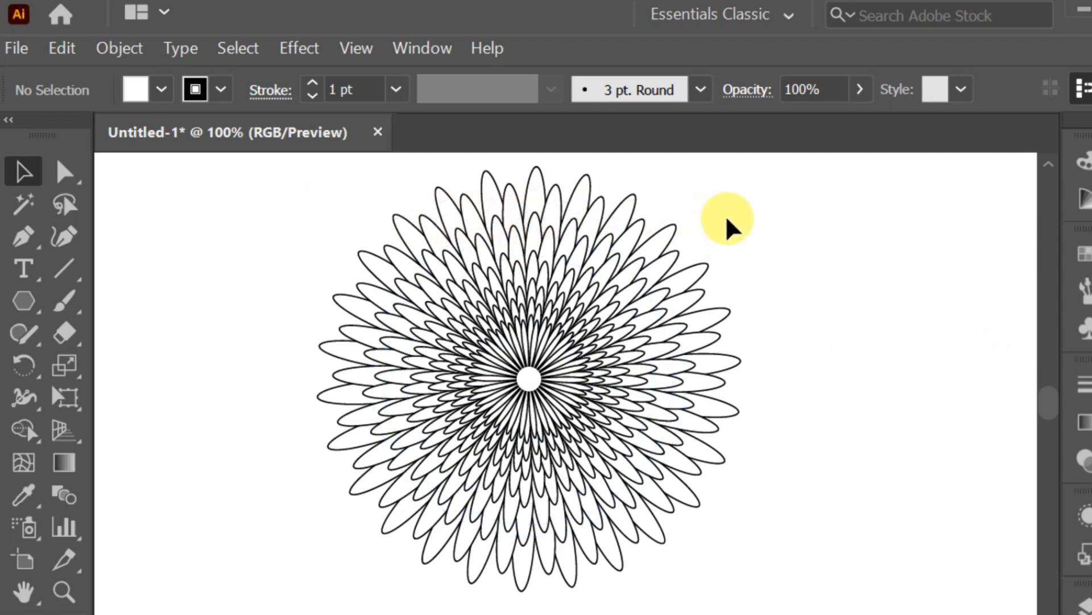
click(450, 206)
click(431, 231)
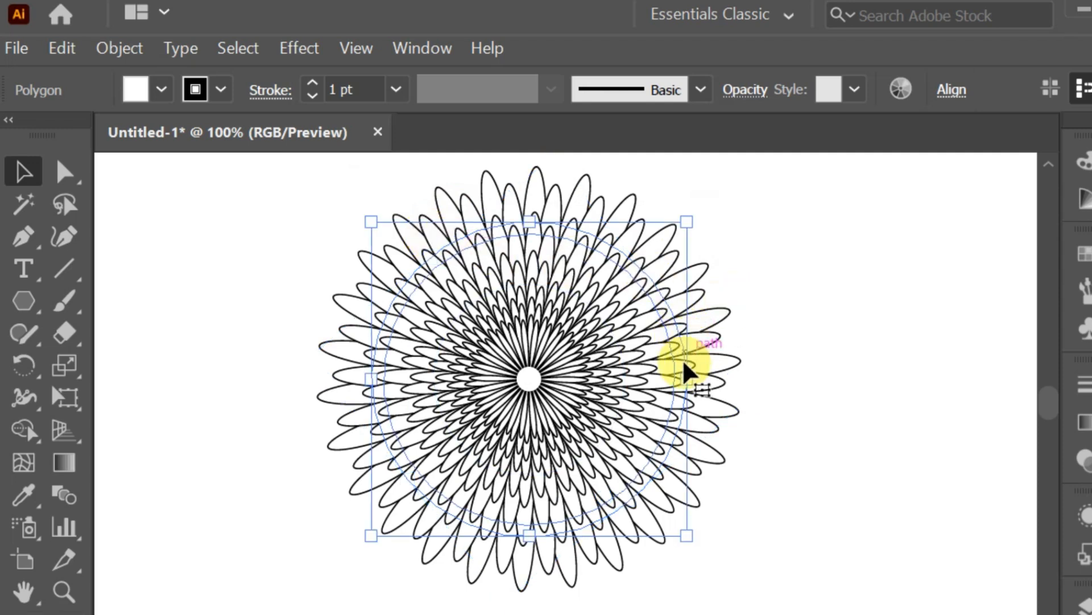
drag(685, 371, 673, 378)
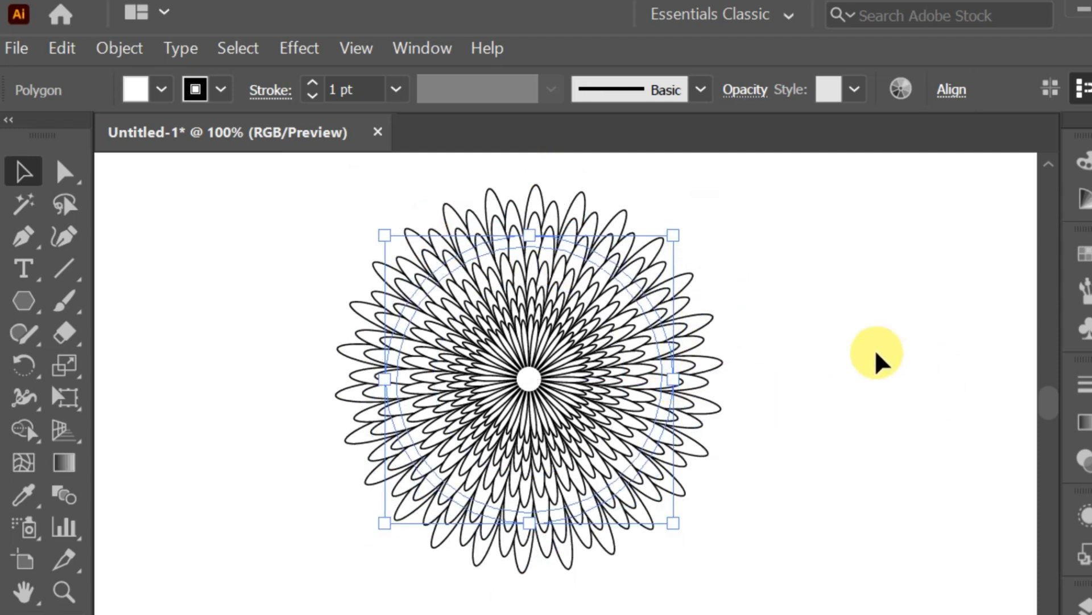
click(780, 310)
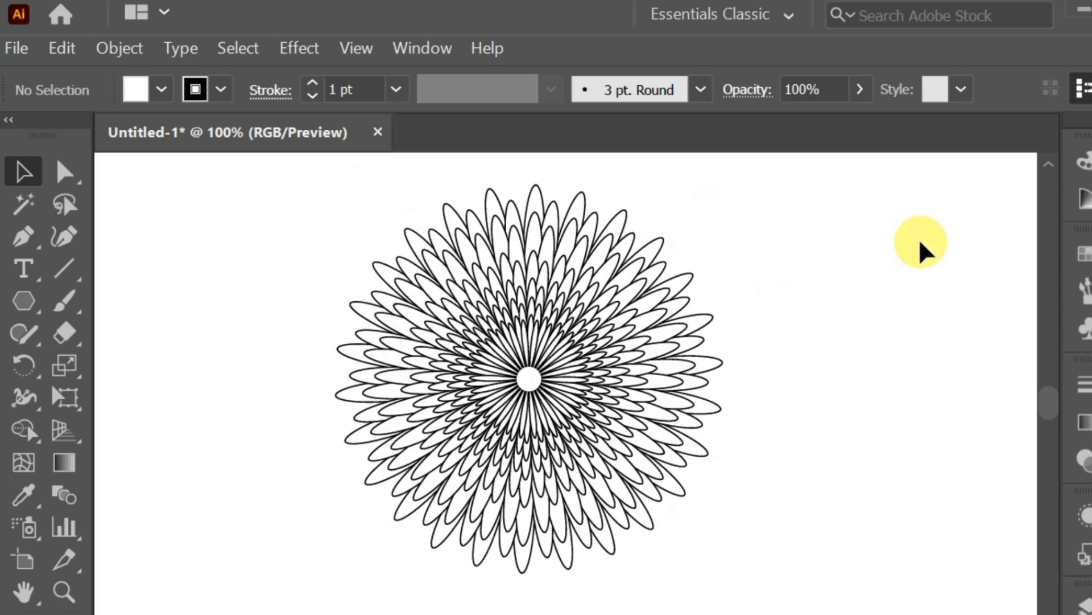
Try a brown fill on all the flower layers and undo it.
drag(251, 193, 896, 529)
click(163, 89)
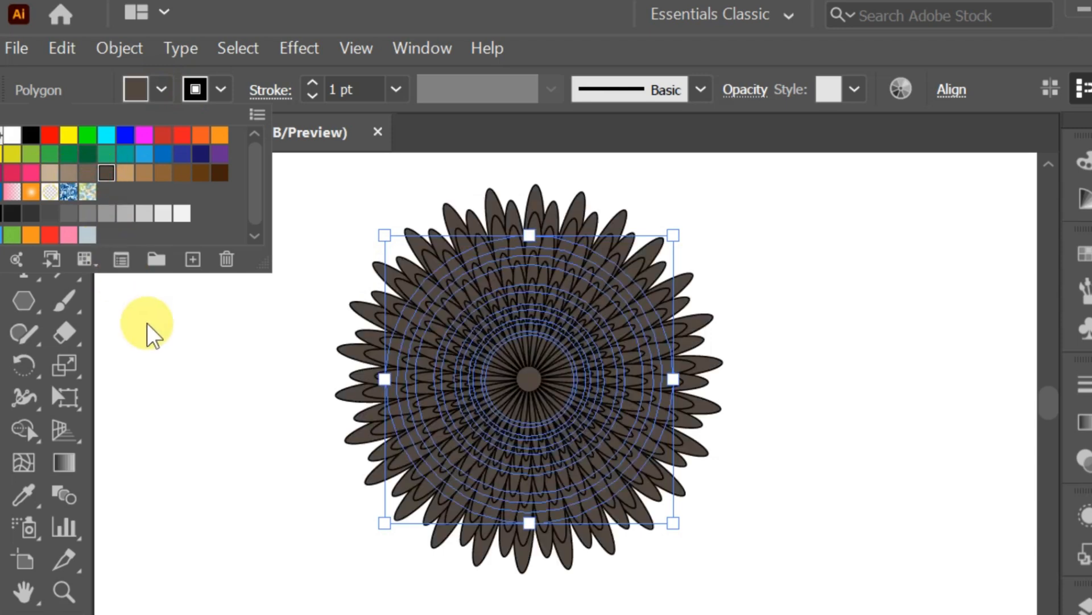
click(221, 357)
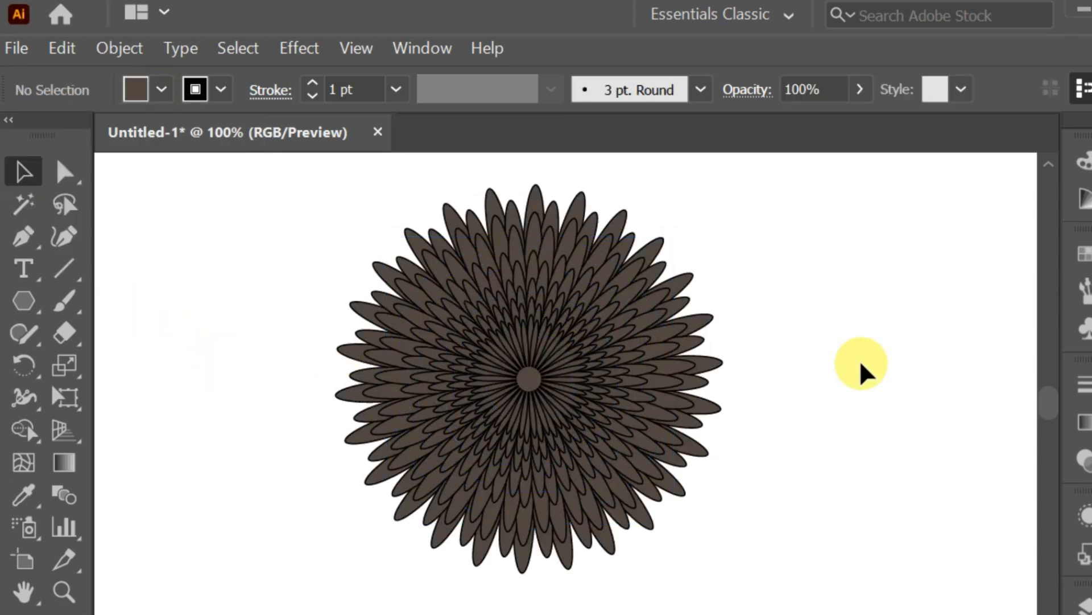
key(ctrl+z)
key(ctrl+z)
key(ctrl+z)
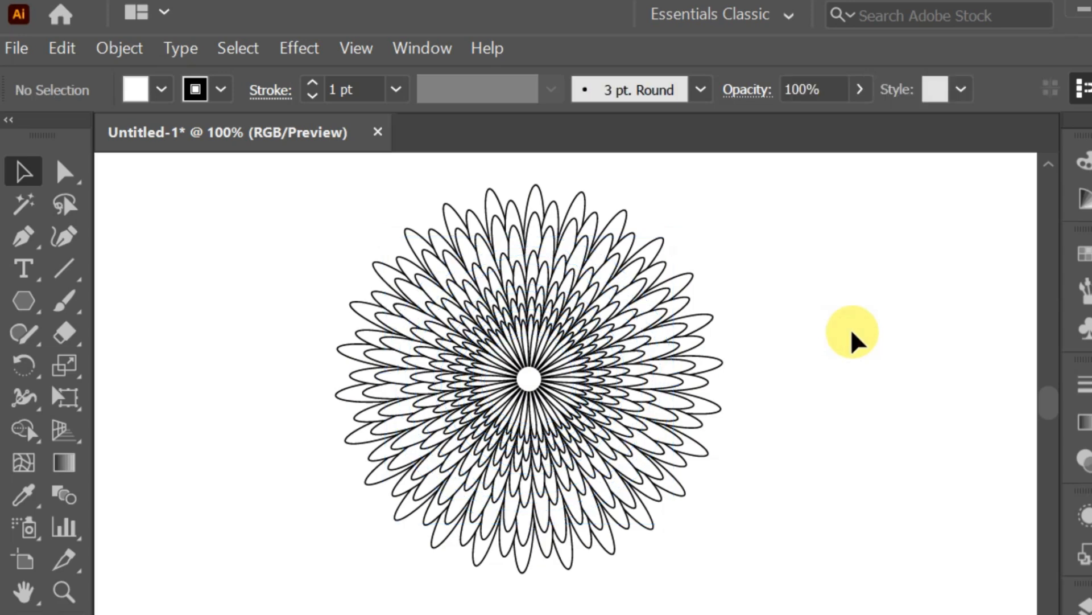
Try a yellow fill on the flower layers and undo it.
click(630, 444)
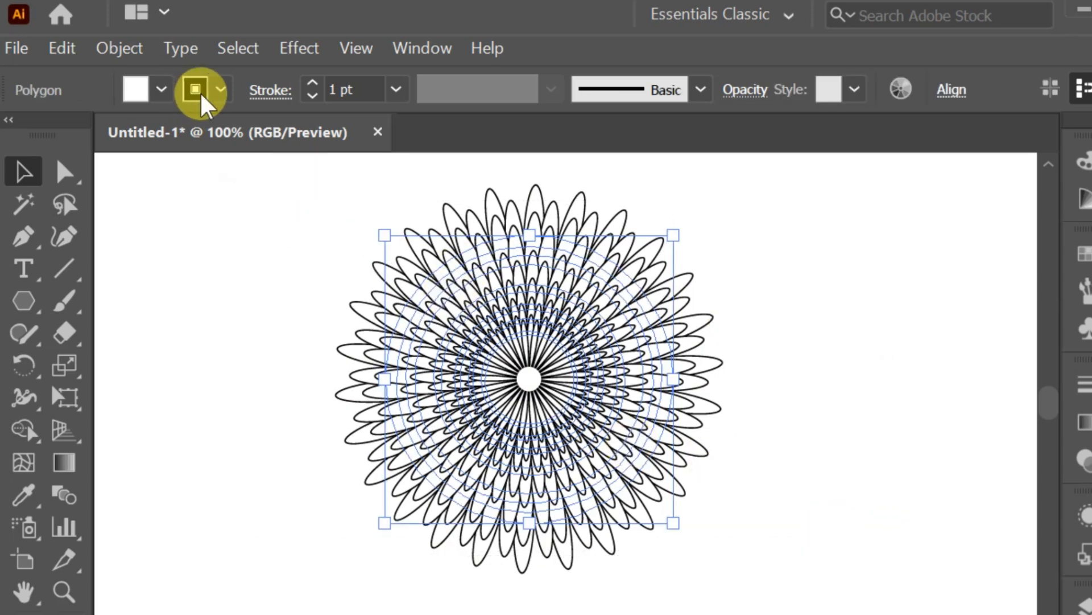
click(162, 89)
click(68, 135)
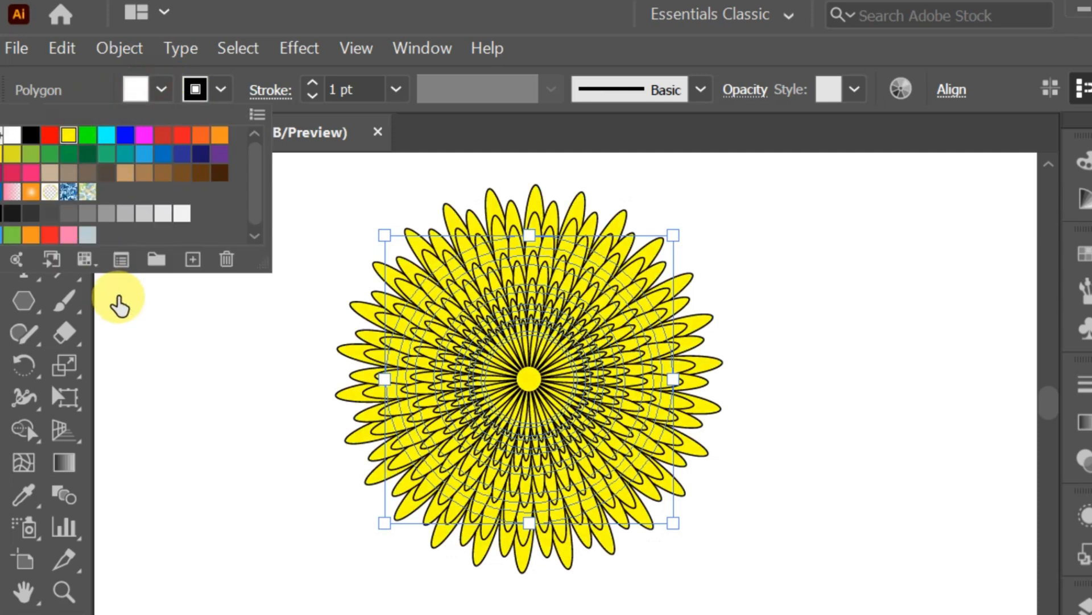
click(318, 459)
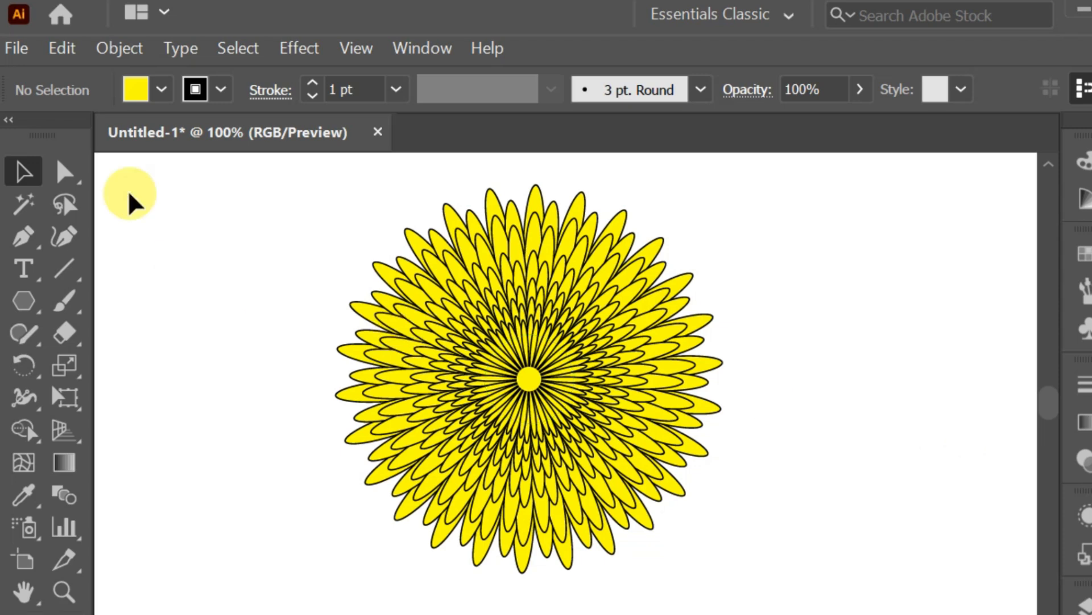
key(ctrl+z)
key(ctrl+z)
click(210, 226)
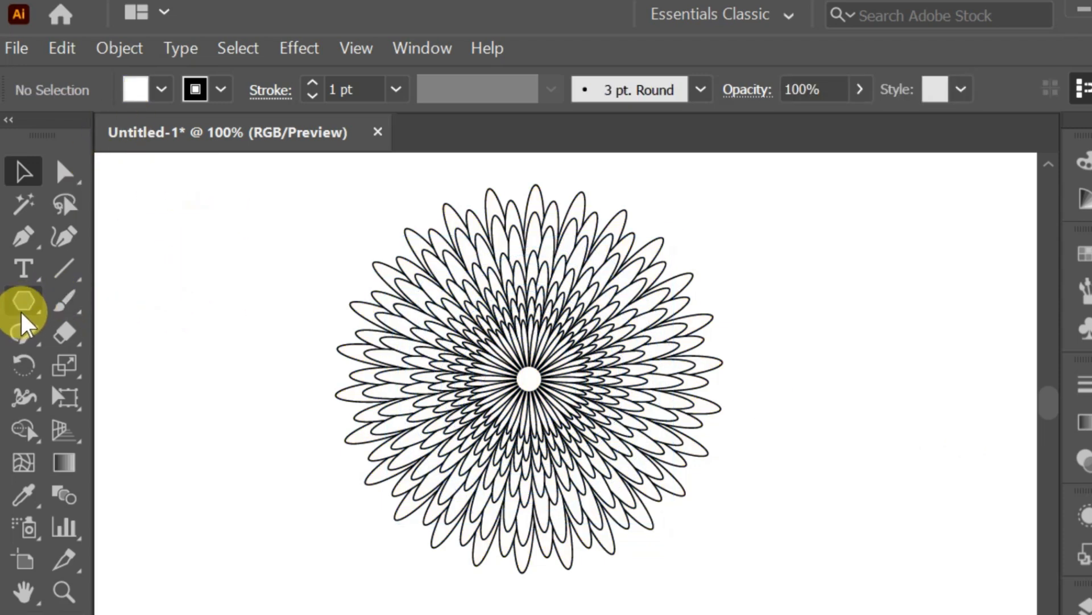
Draw a small circle about 60 px wide beside the flower with the Ellipse tool.
drag(22, 312, 118, 368)
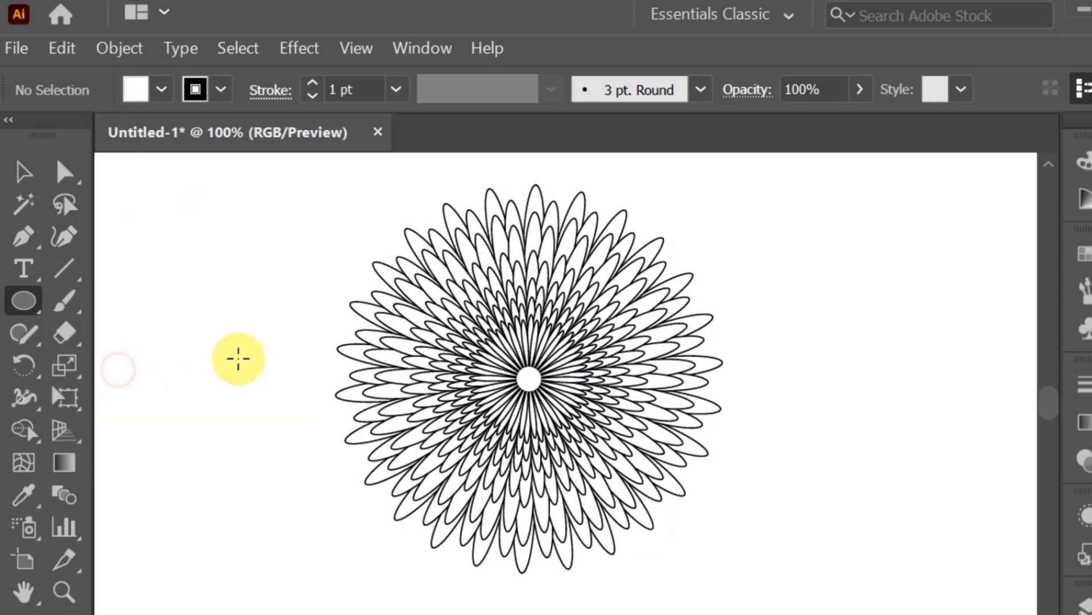
drag(228, 315, 277, 369)
click(23, 172)
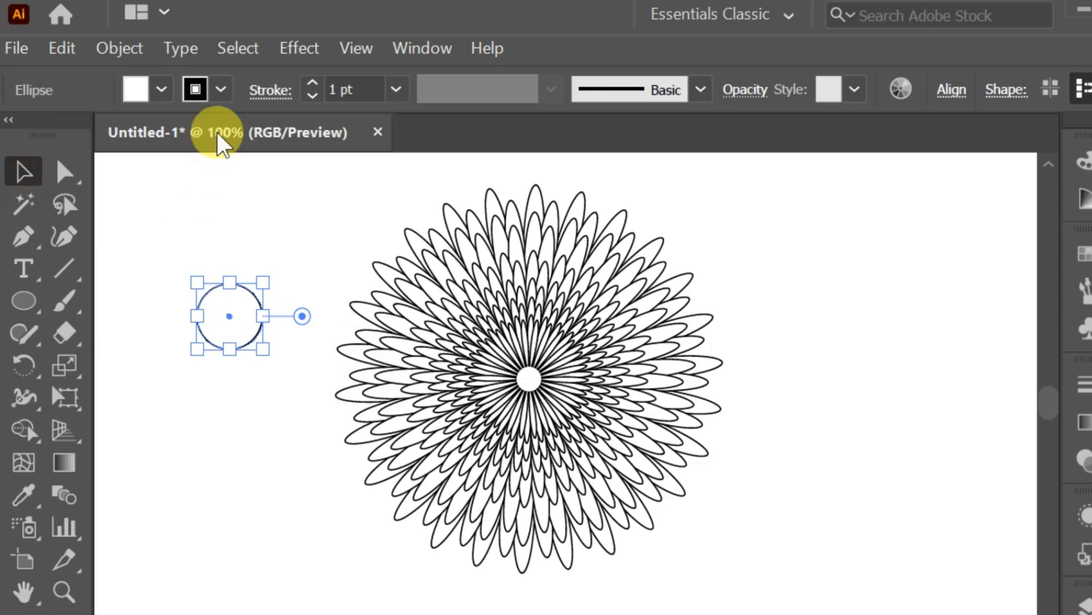
Apply the Stained Glass texture effect to the circle with default settings.
click(297, 50)
mouse_move(416, 438)
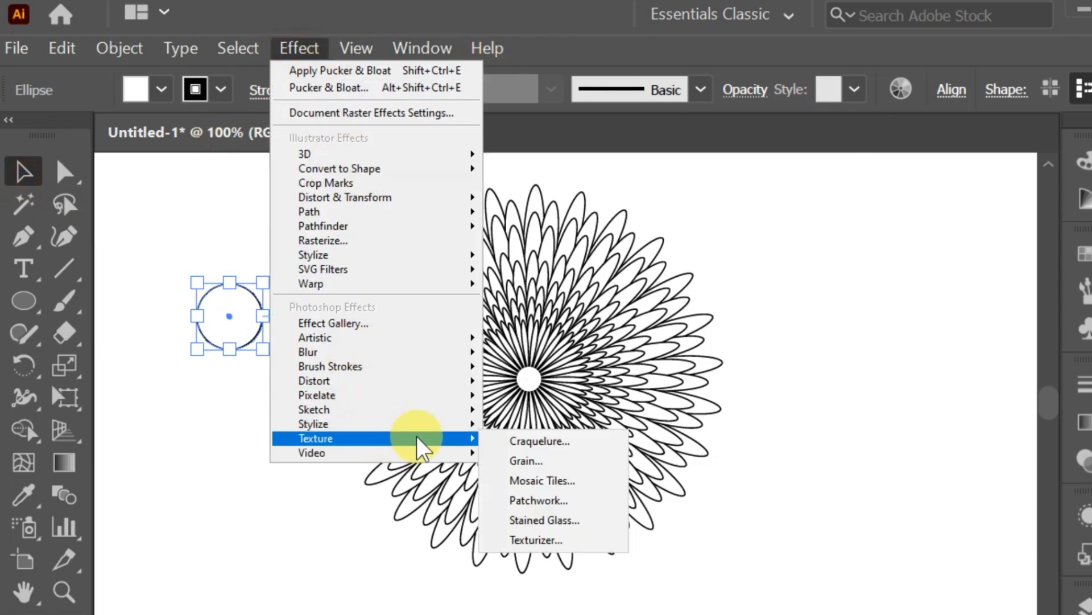
click(534, 520)
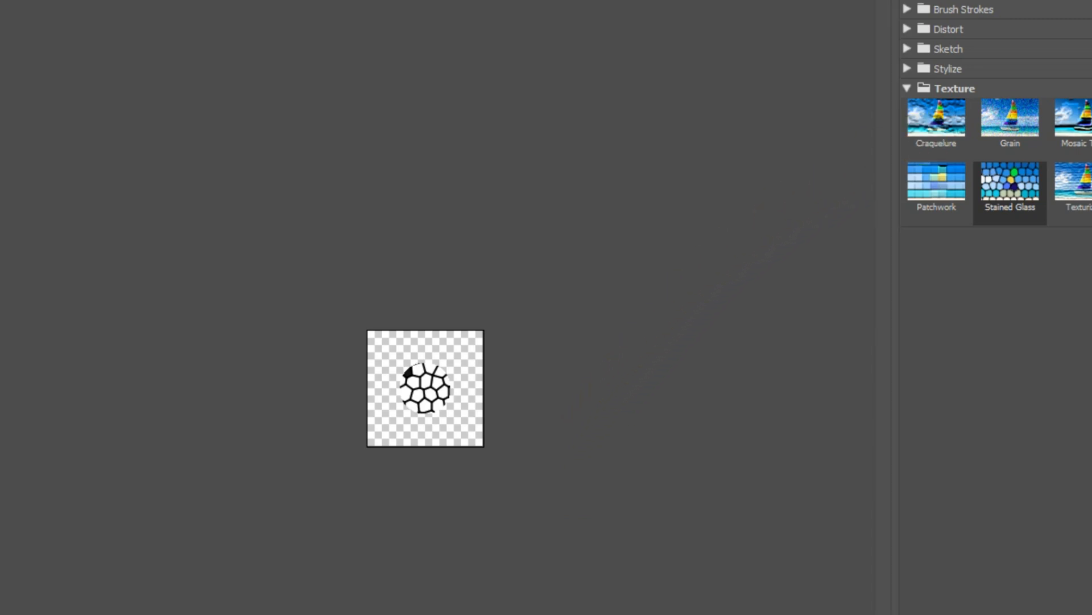
key(Return)
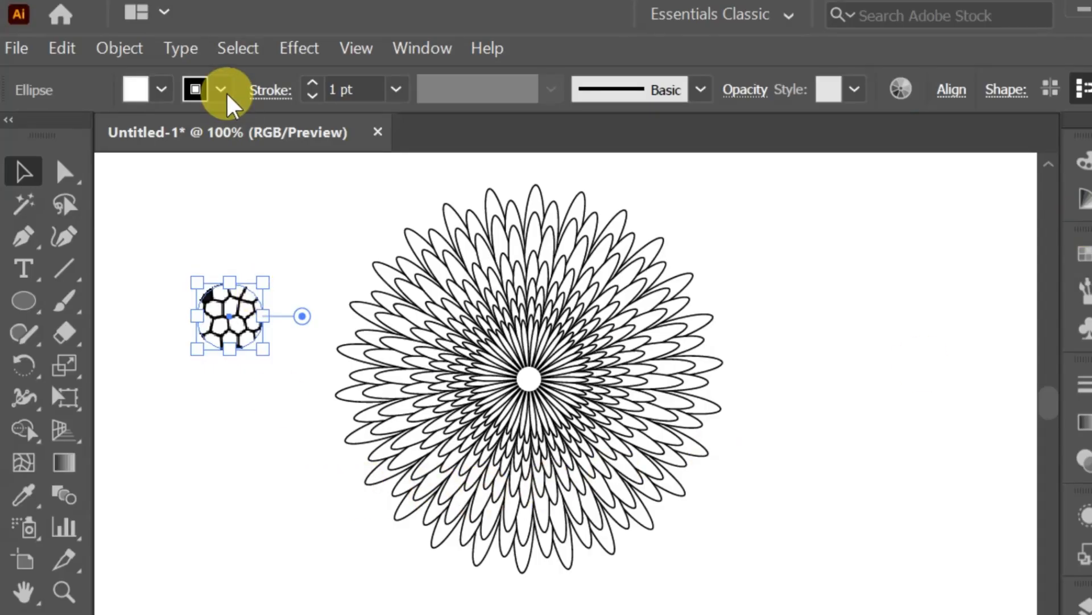
Fill the stained-glass circle with yellow and give it a yellow stroke.
click(158, 88)
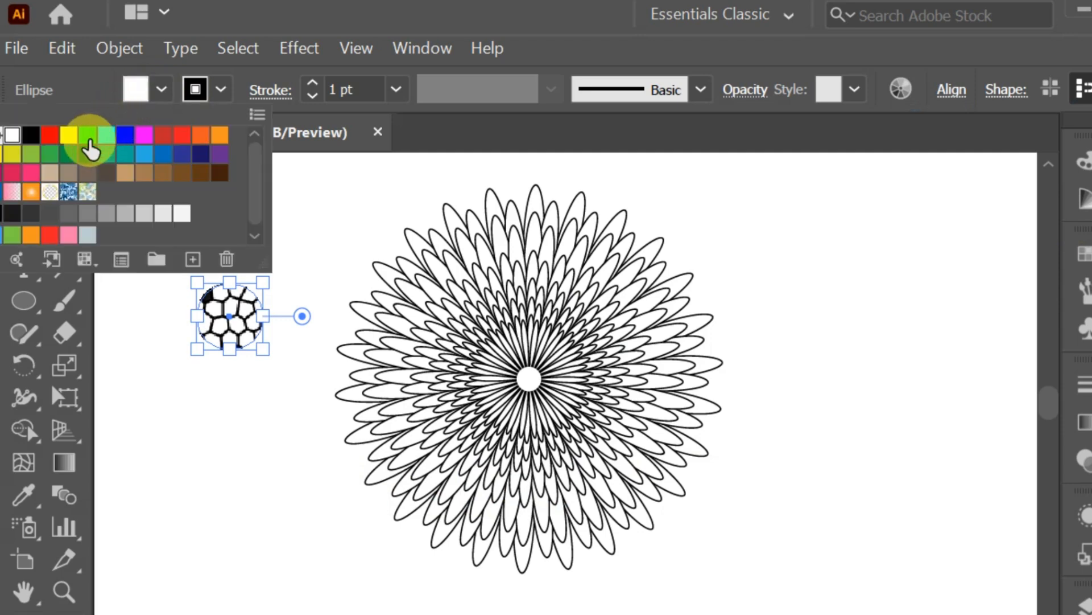
click(68, 135)
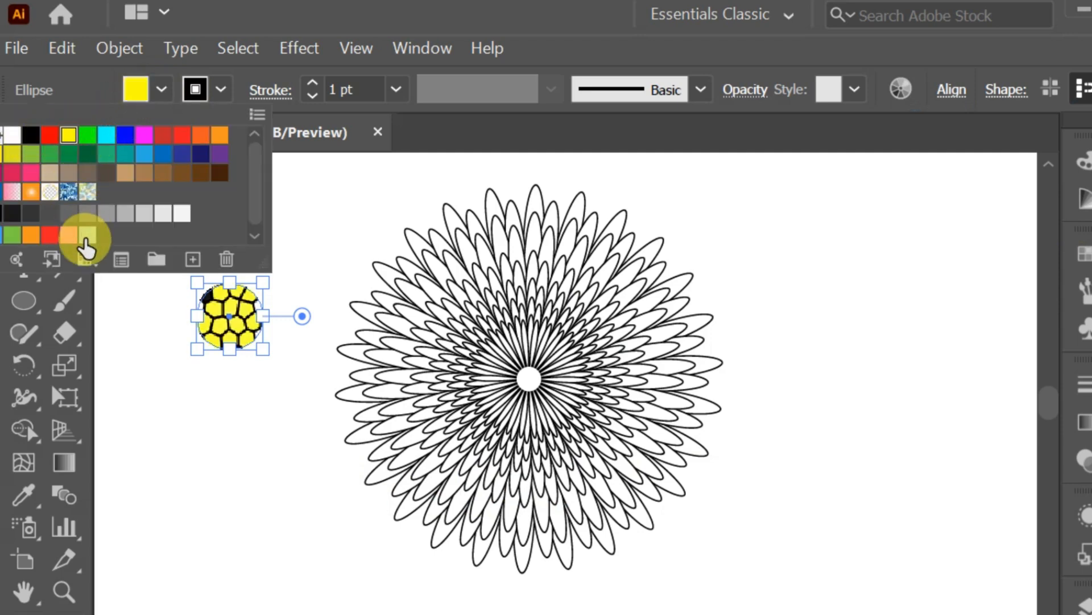
click(213, 88)
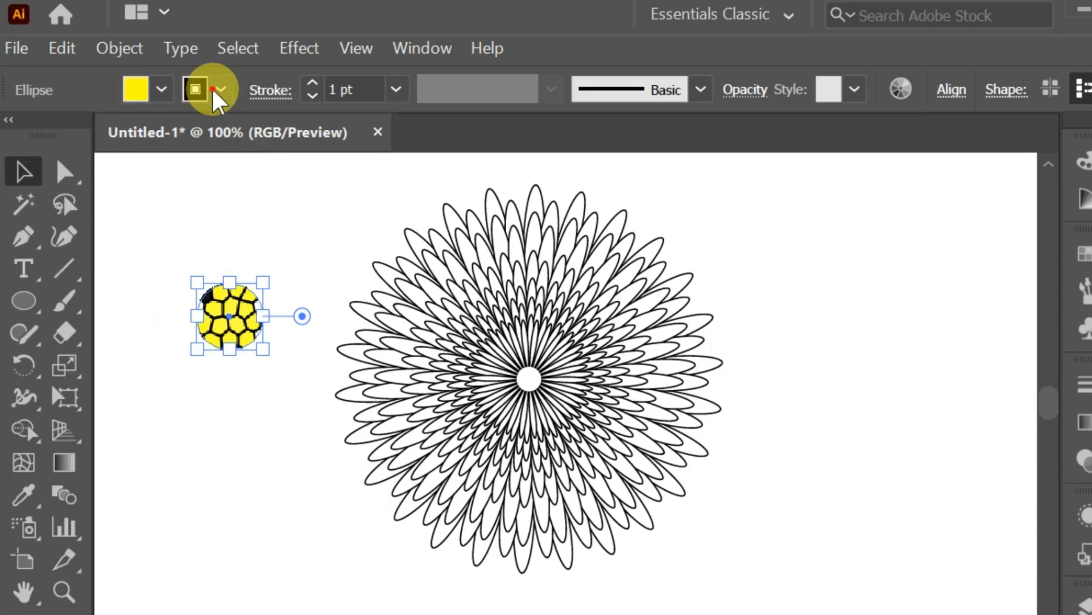
click(213, 89)
click(48, 214)
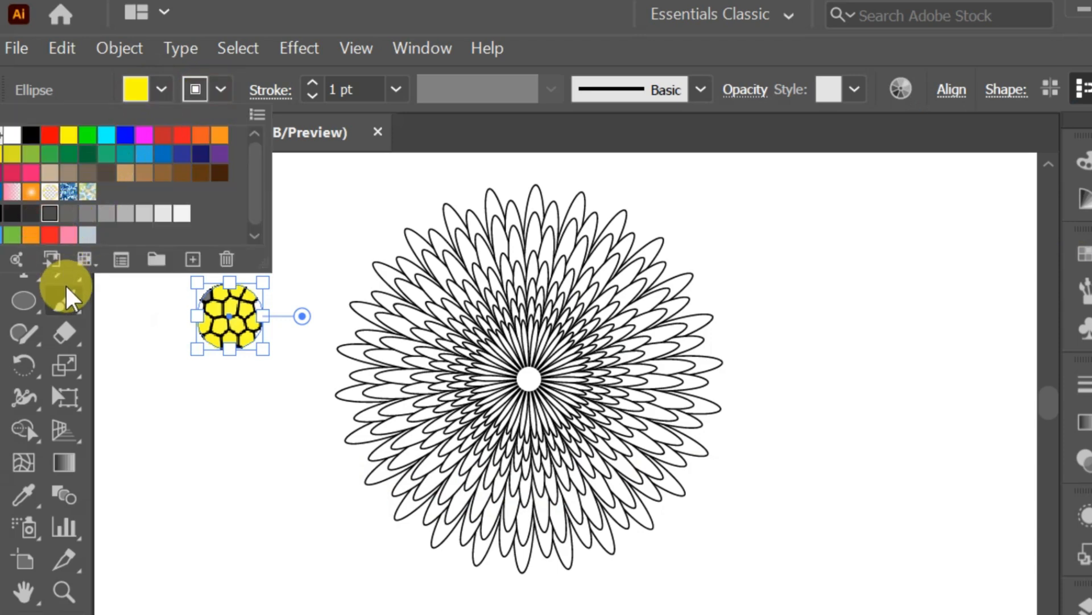
click(126, 214)
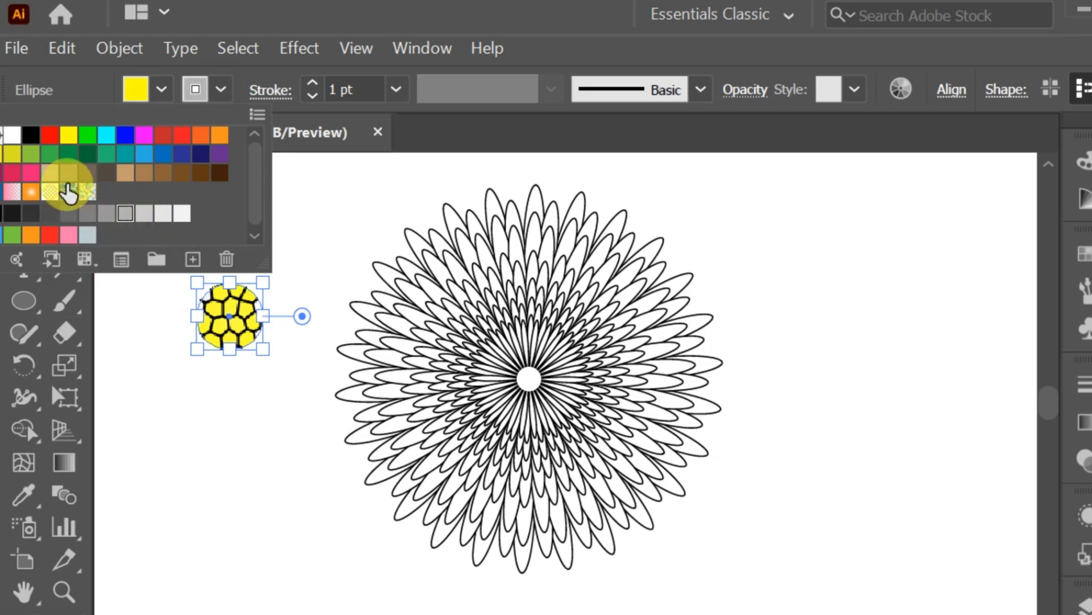
click(12, 155)
click(253, 413)
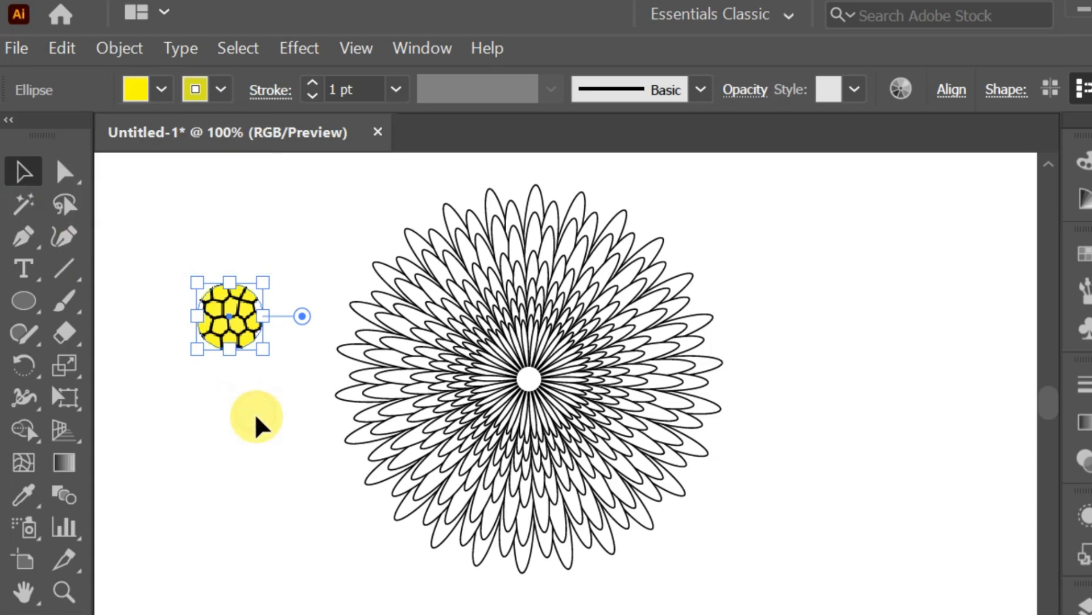
Move the stained-glass circle into the centre of the flower, then deselect.
click(120, 326)
drag(150, 217, 254, 383)
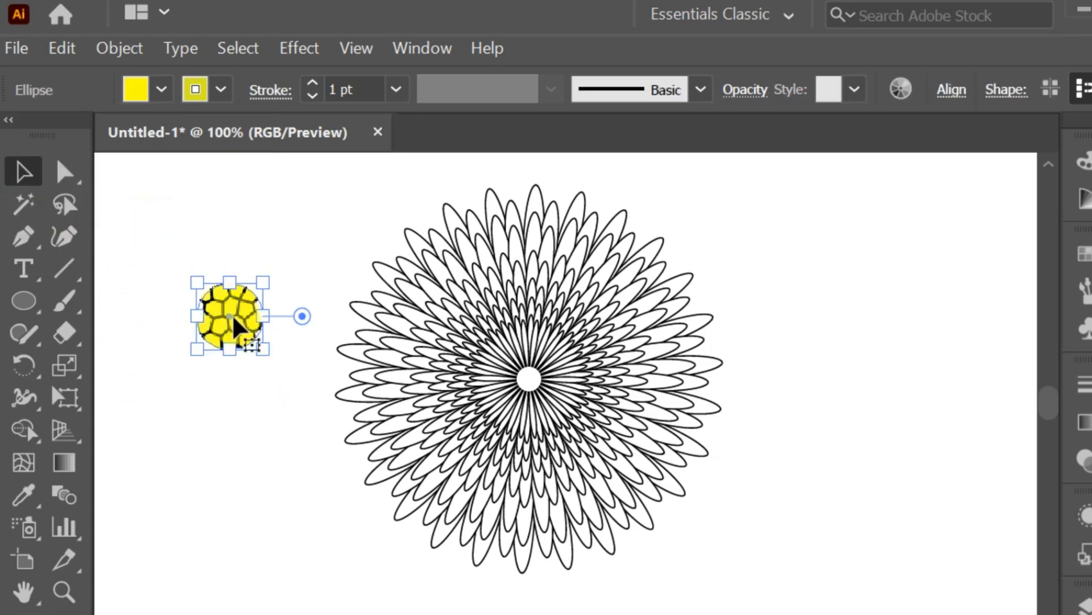
drag(226, 313, 550, 379)
click(907, 421)
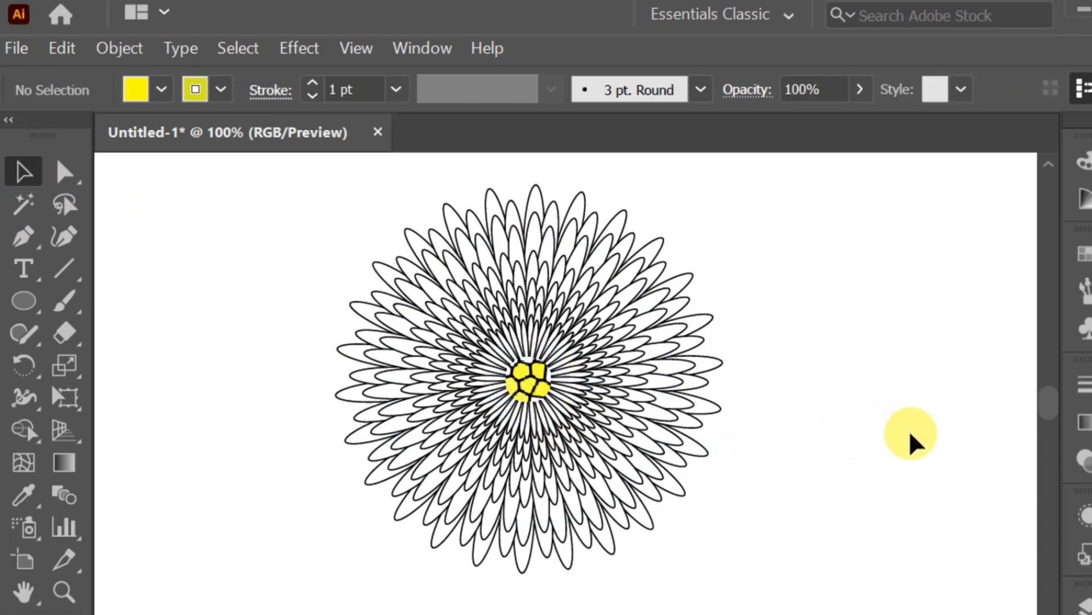
Select all flower layers except the centre circle and group them.
drag(294, 191, 872, 604)
shift+click(525, 383)
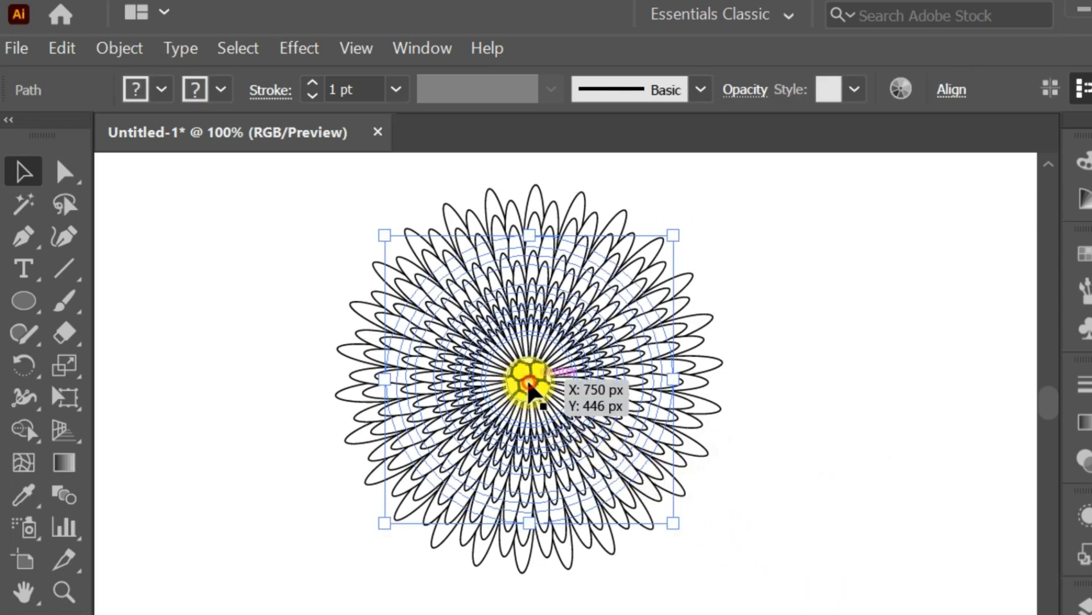
right_click(410, 302)
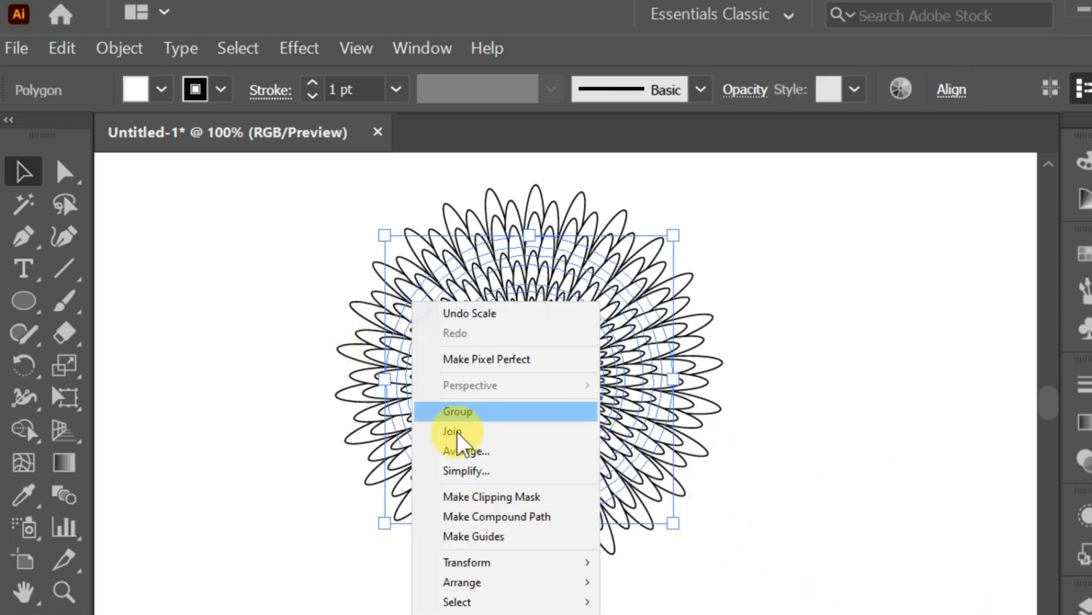
click(458, 425)
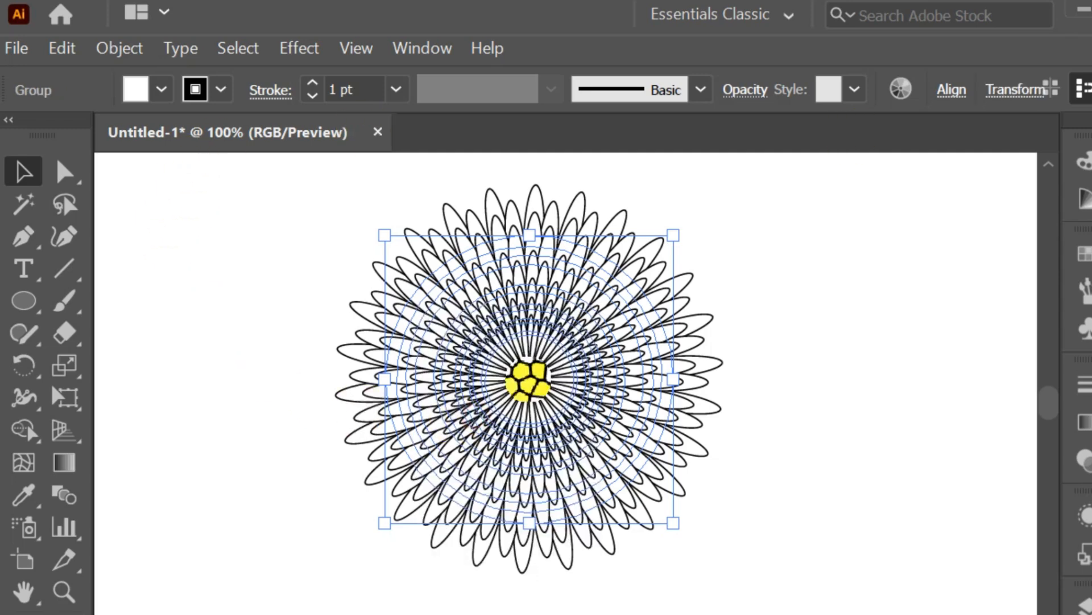
Apply a radial gradient to the flower group, running from black at the centre to white at the edge.
click(1081, 421)
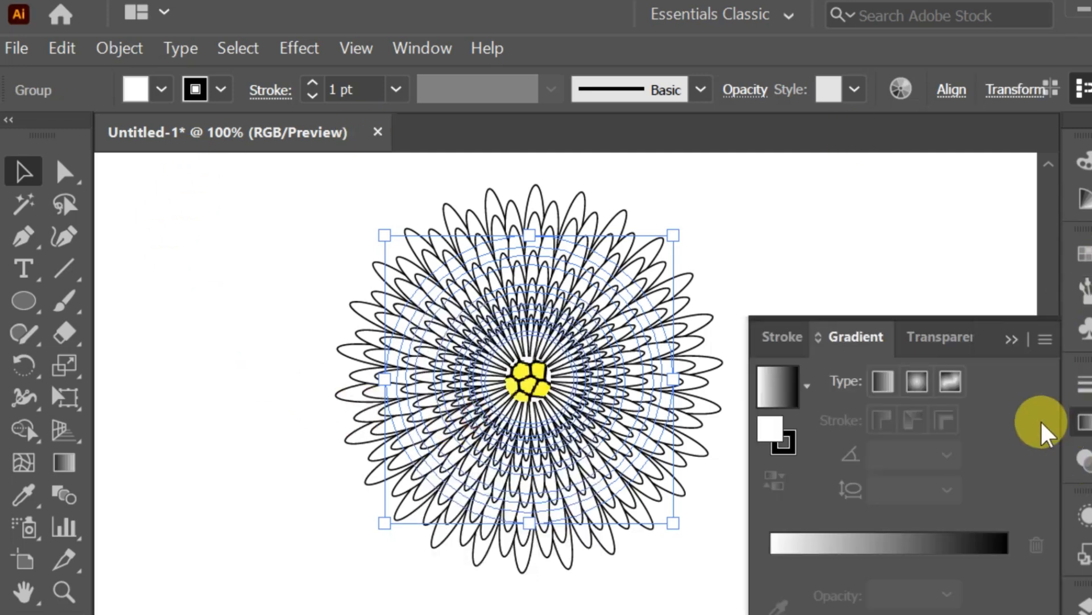
click(915, 383)
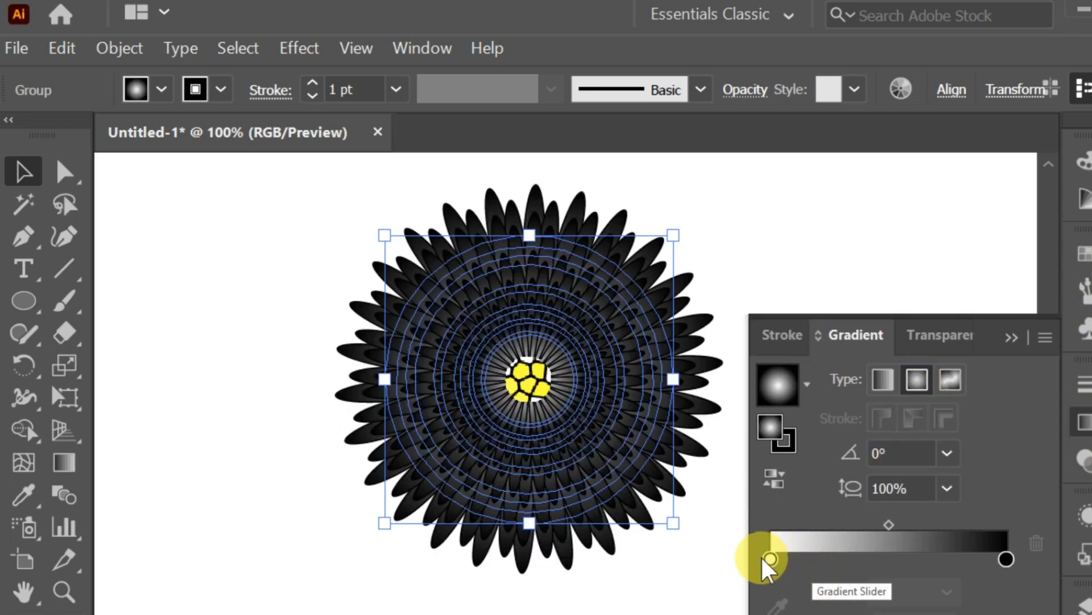
drag(764, 557, 896, 560)
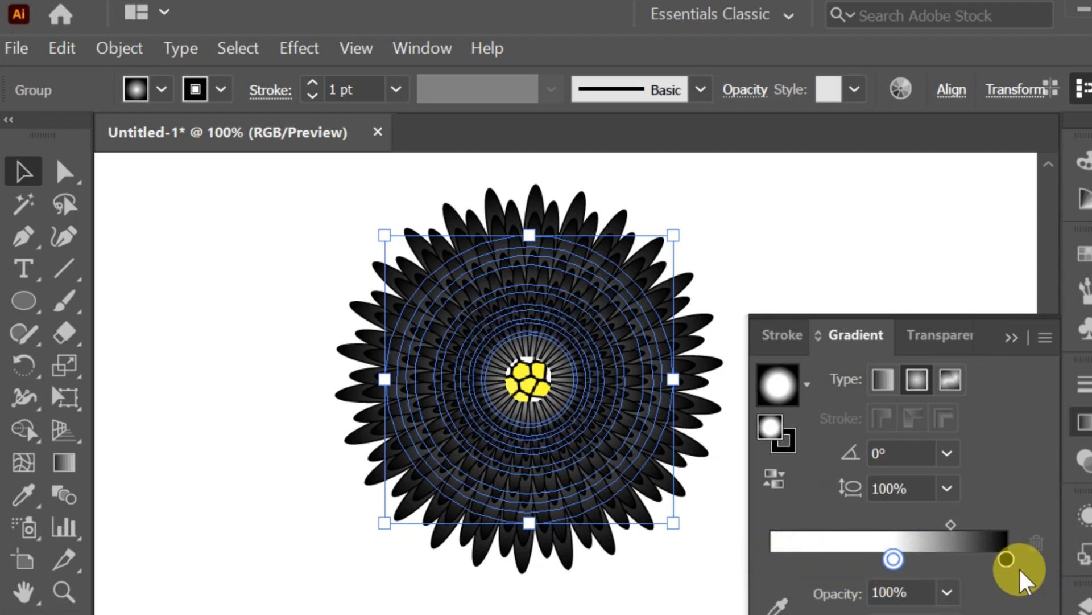
drag(1005, 556, 749, 548)
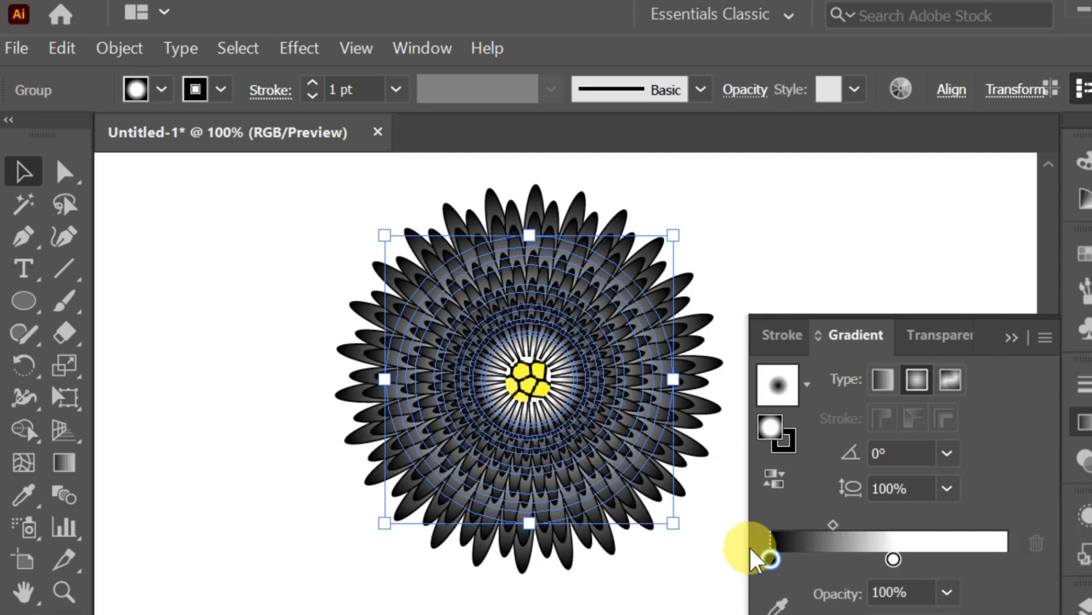
drag(895, 559, 1033, 582)
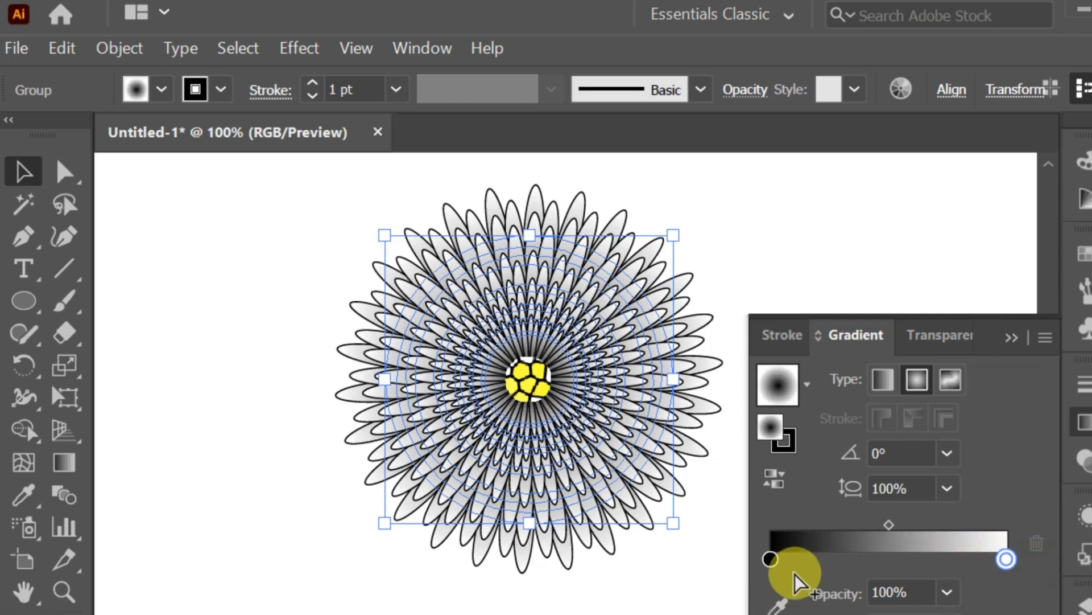
Change the gradient's centre stop colour to yellow.
click(770, 558)
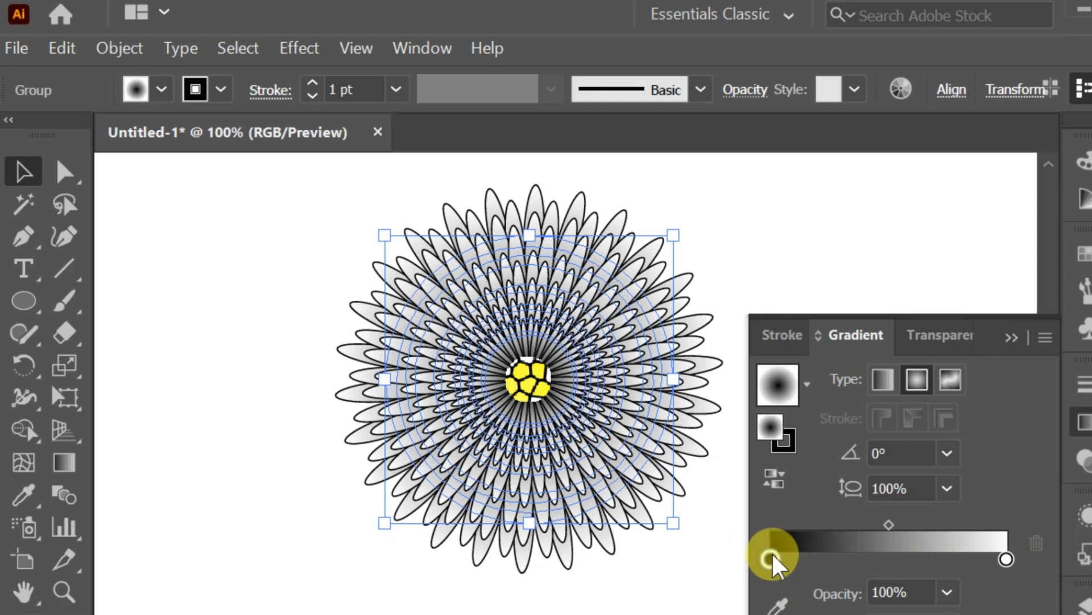
double_click(771, 557)
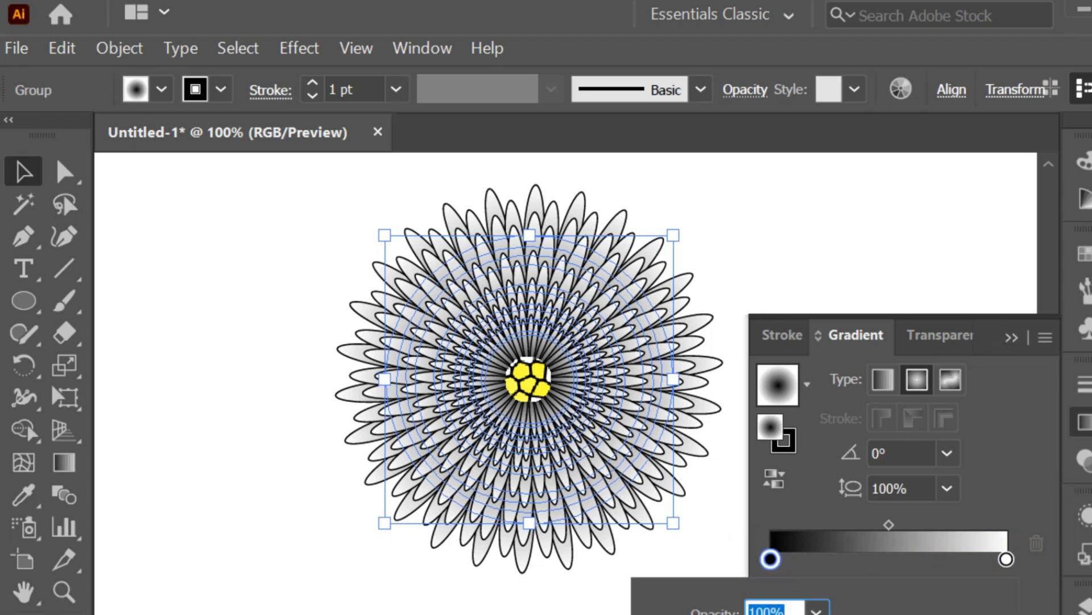
click(825, 614)
click(1002, 561)
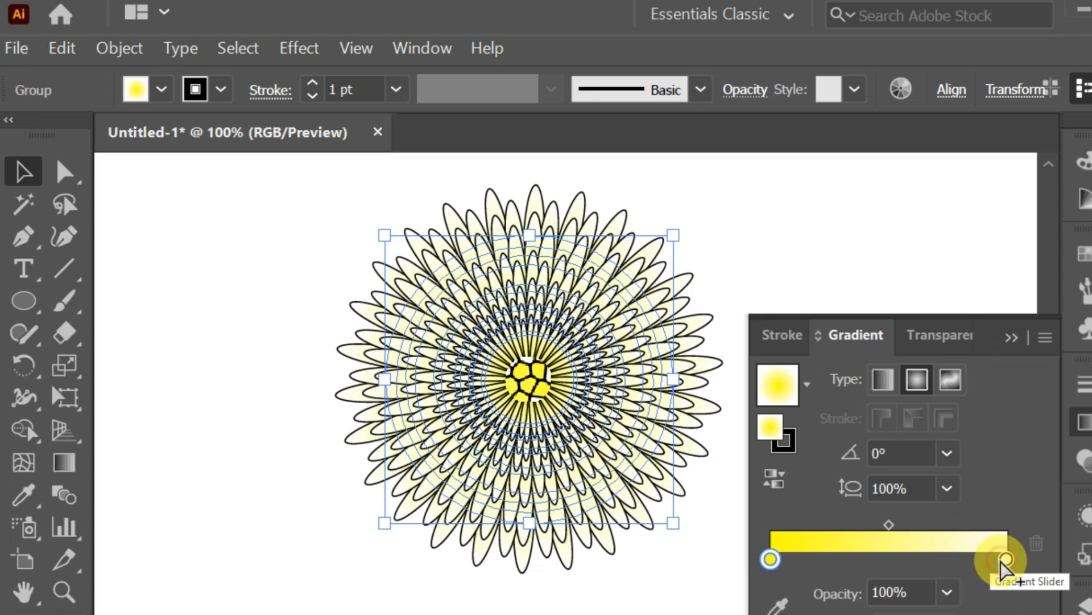
Set the gradient's end stop to yellow at 50% opacity.
click(858, 328)
drag(857, 326, 517, 151)
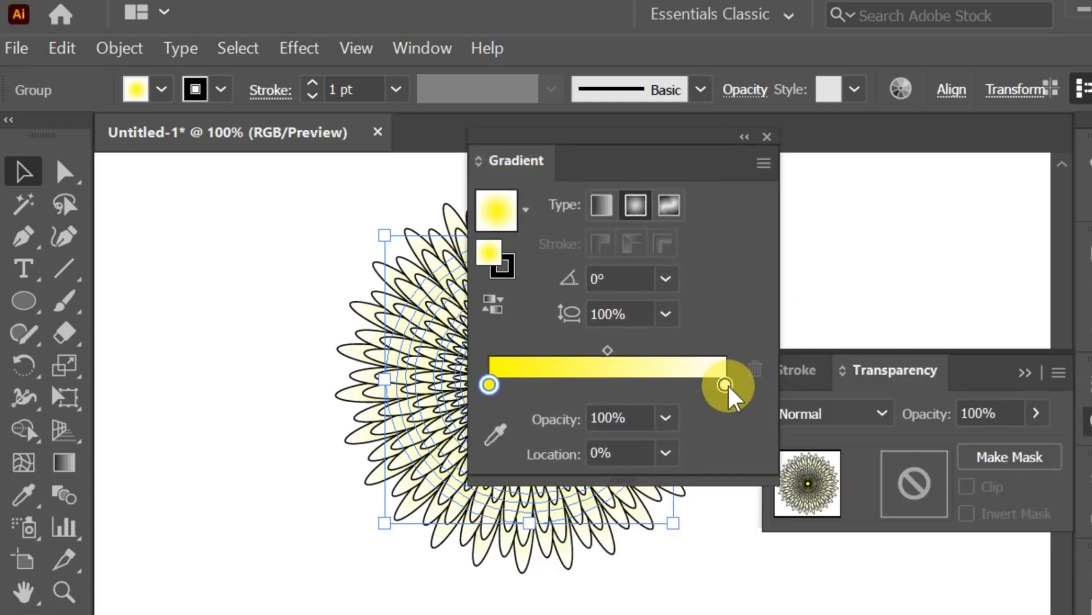
click(1024, 371)
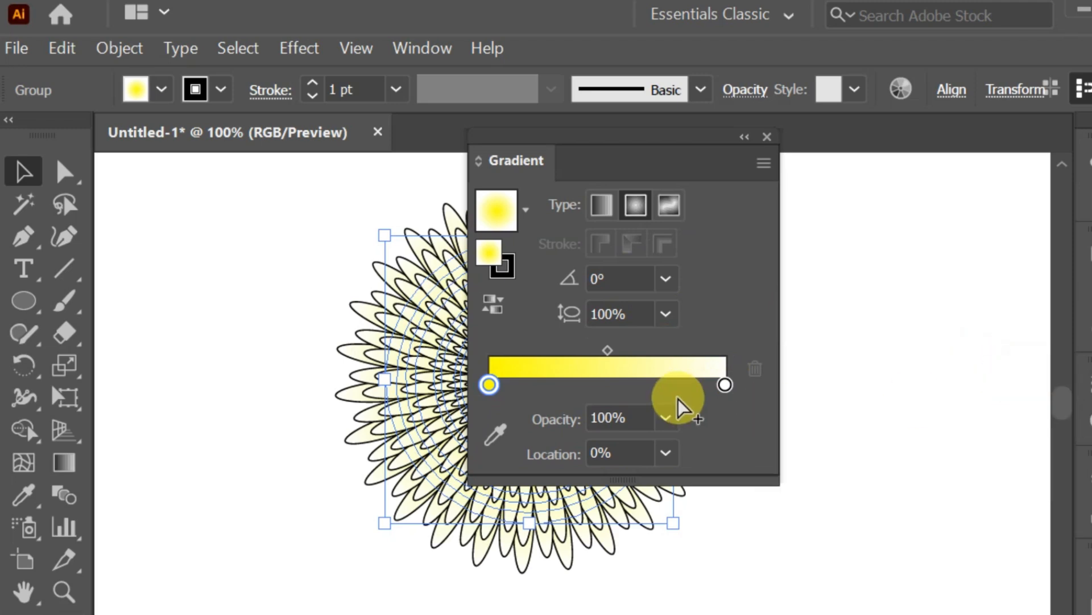
click(726, 385)
double_click(728, 387)
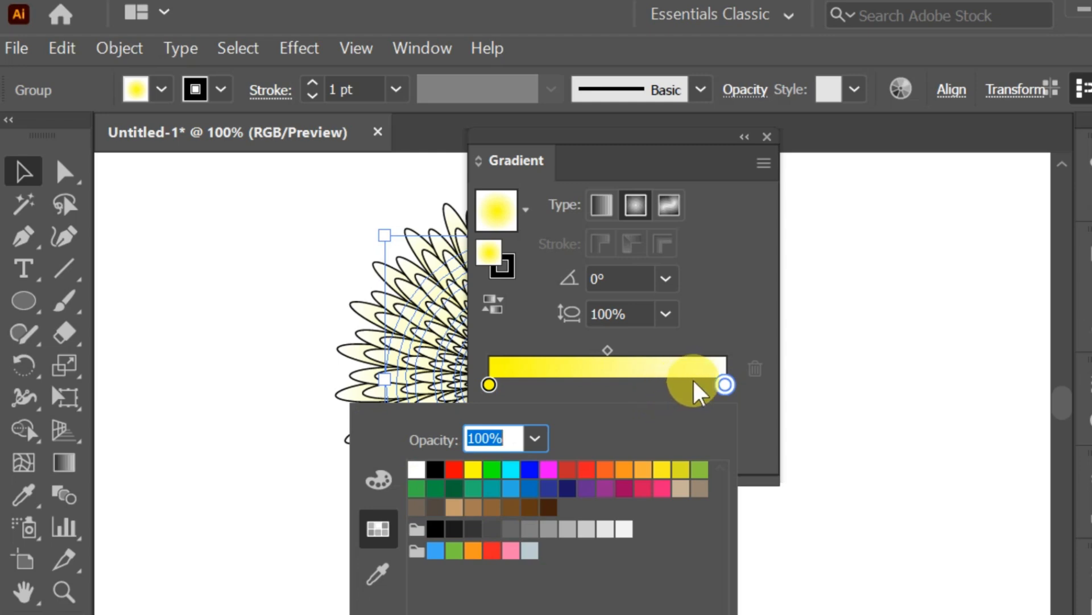
click(473, 469)
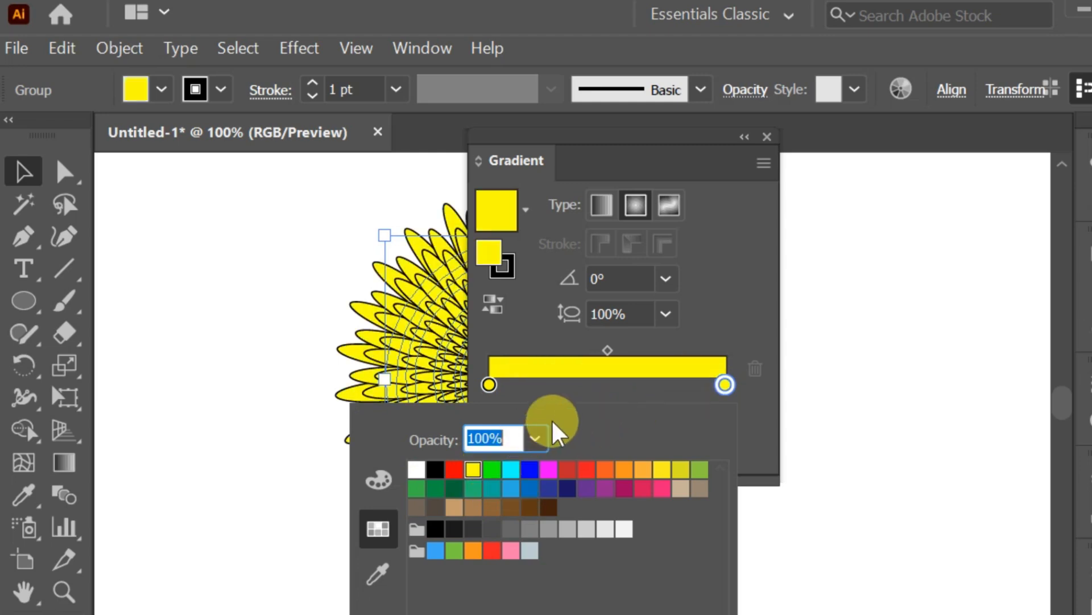
click(532, 439)
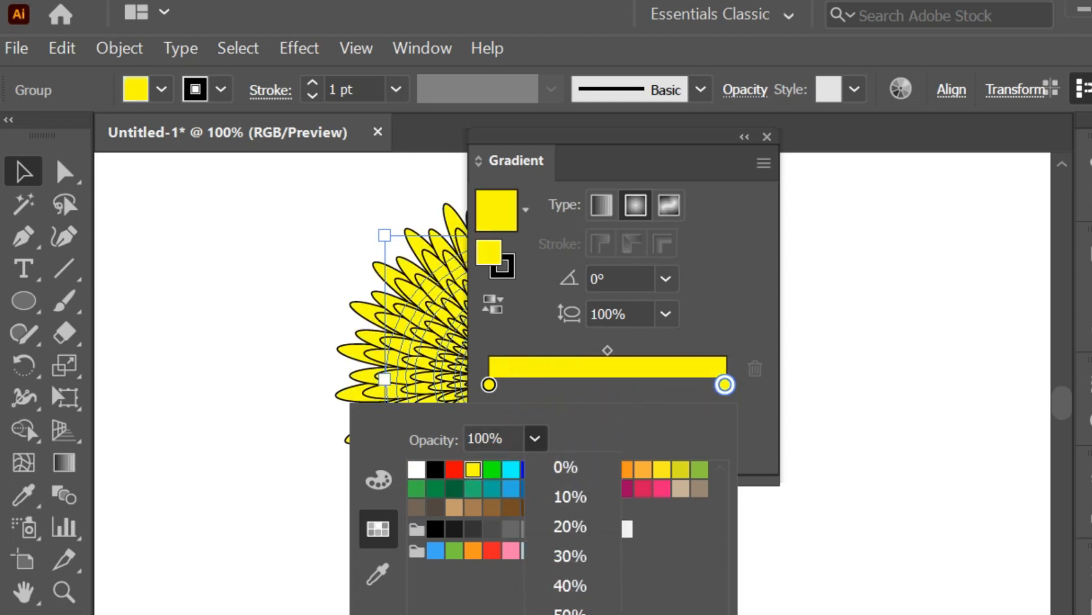
click(570, 609)
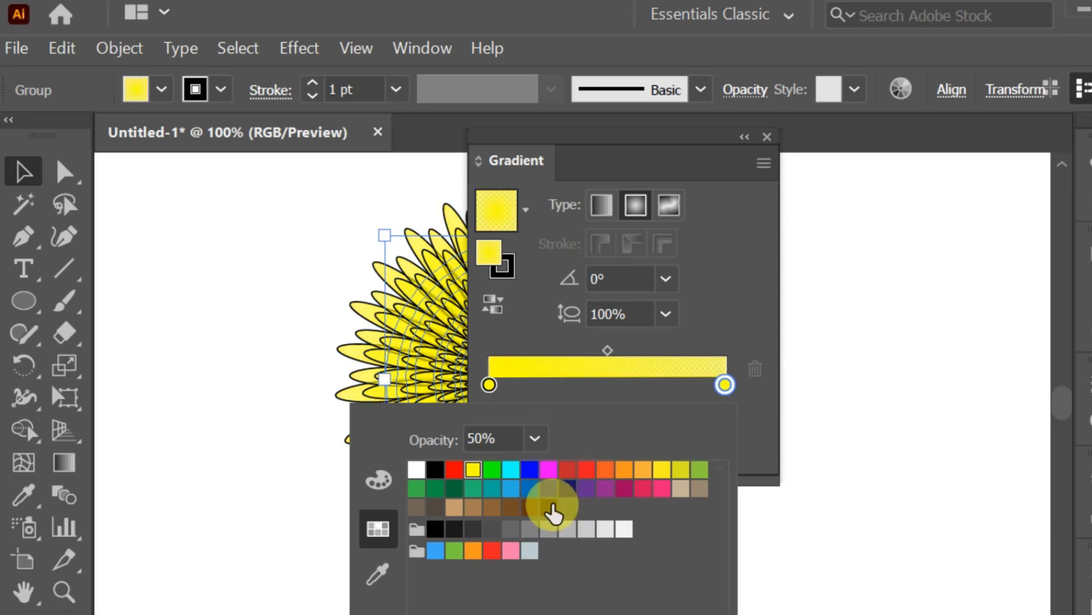
Add a middle gradient stop at about 42% and give it a yellow swatch colour, then deselect.
click(597, 390)
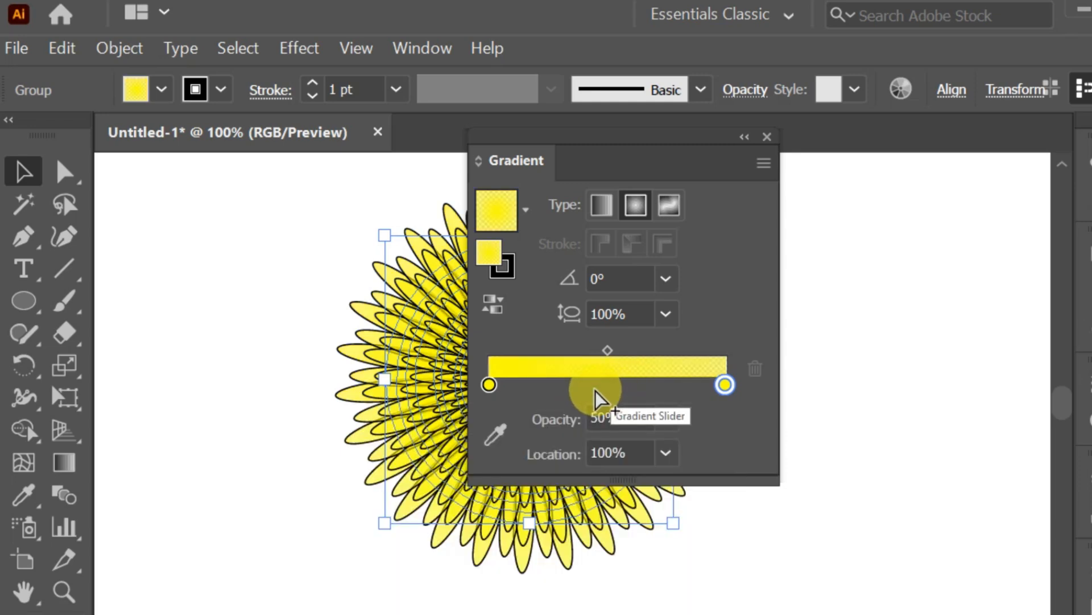
click(587, 385)
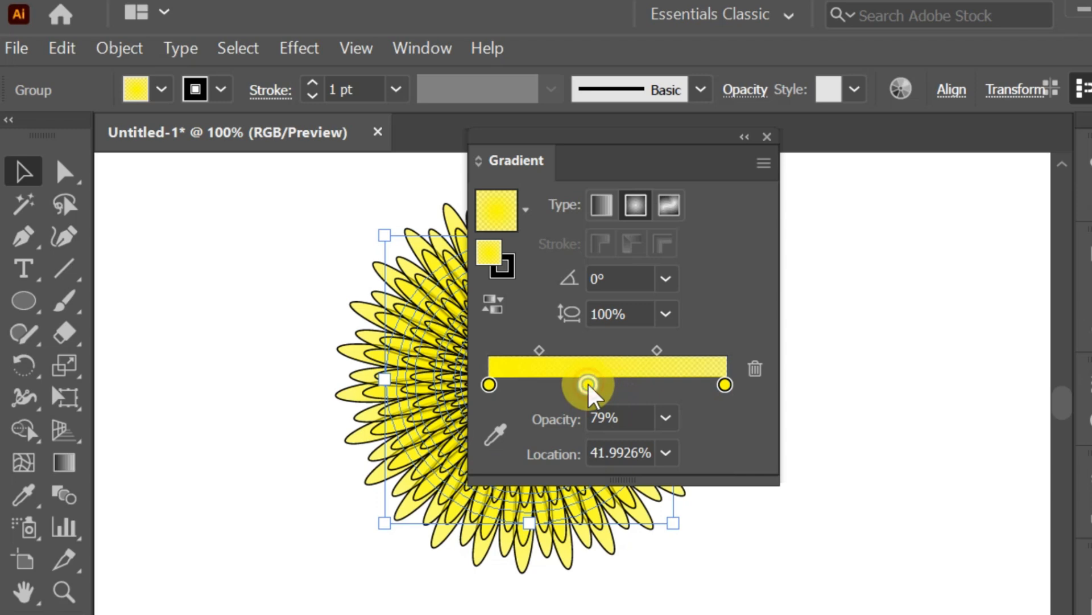
double_click(588, 384)
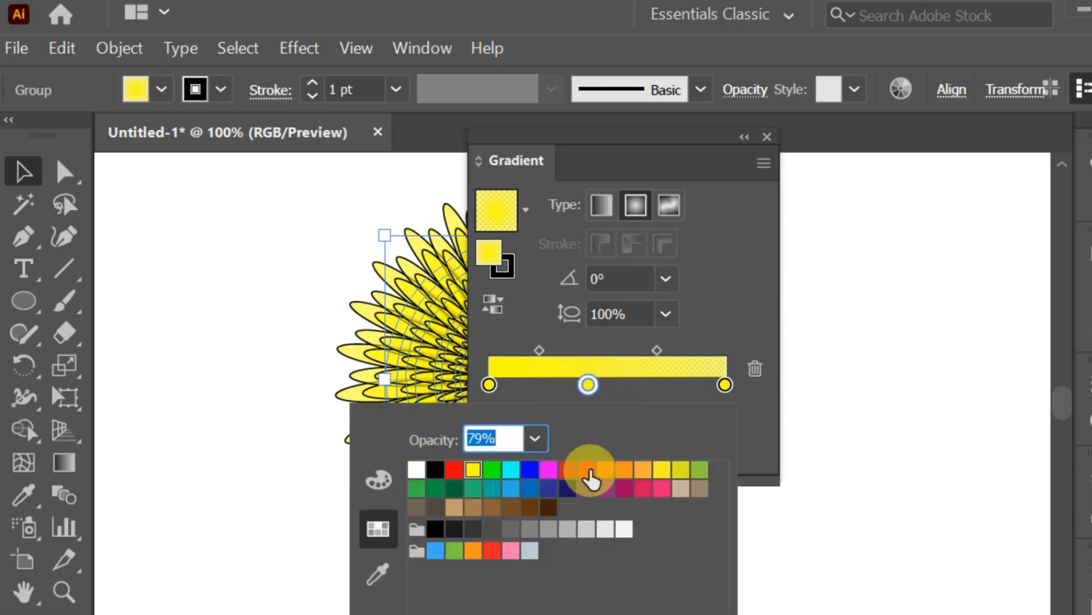
click(660, 471)
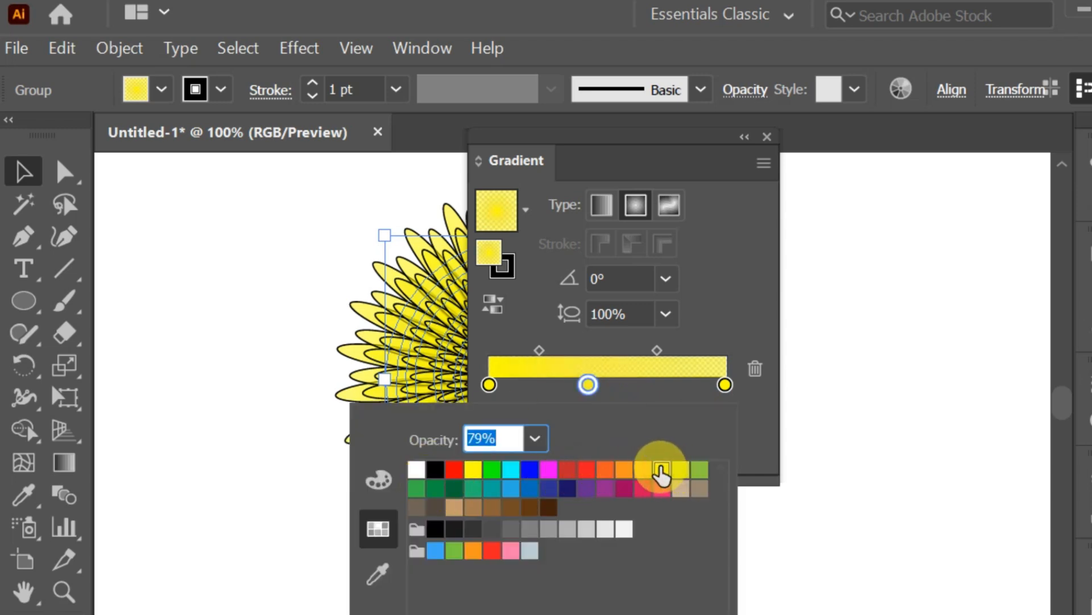
click(623, 140)
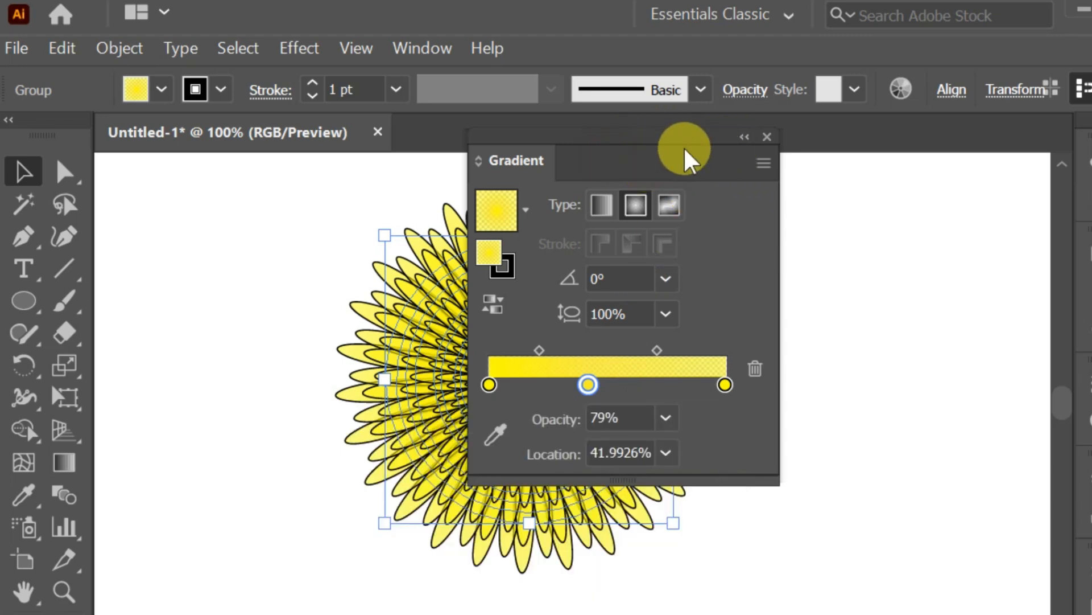
drag(658, 164, 966, 165)
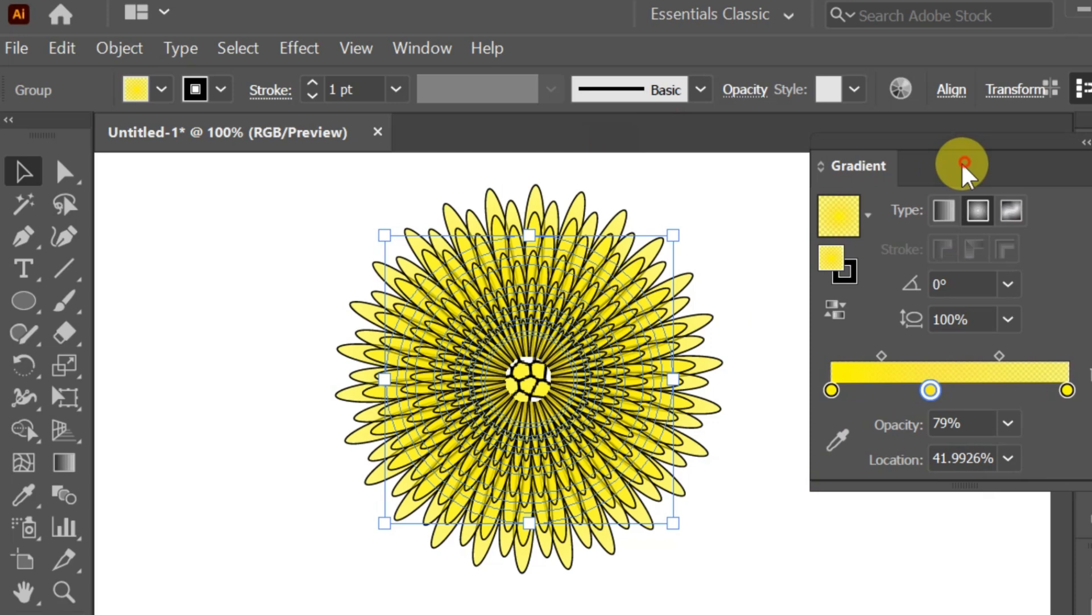
click(772, 220)
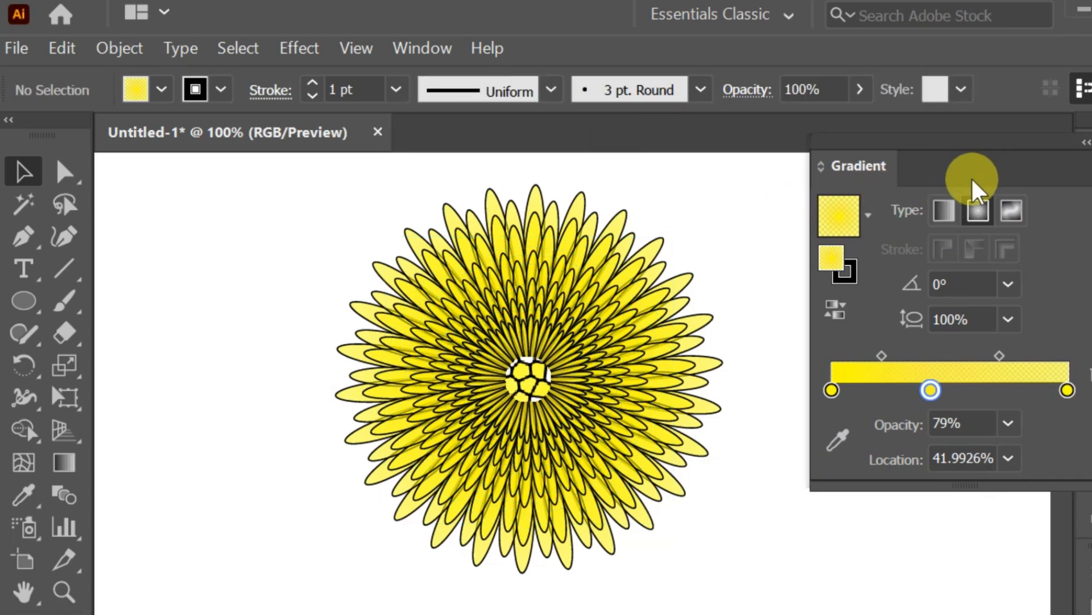
drag(979, 176, 813, 613)
click(309, 320)
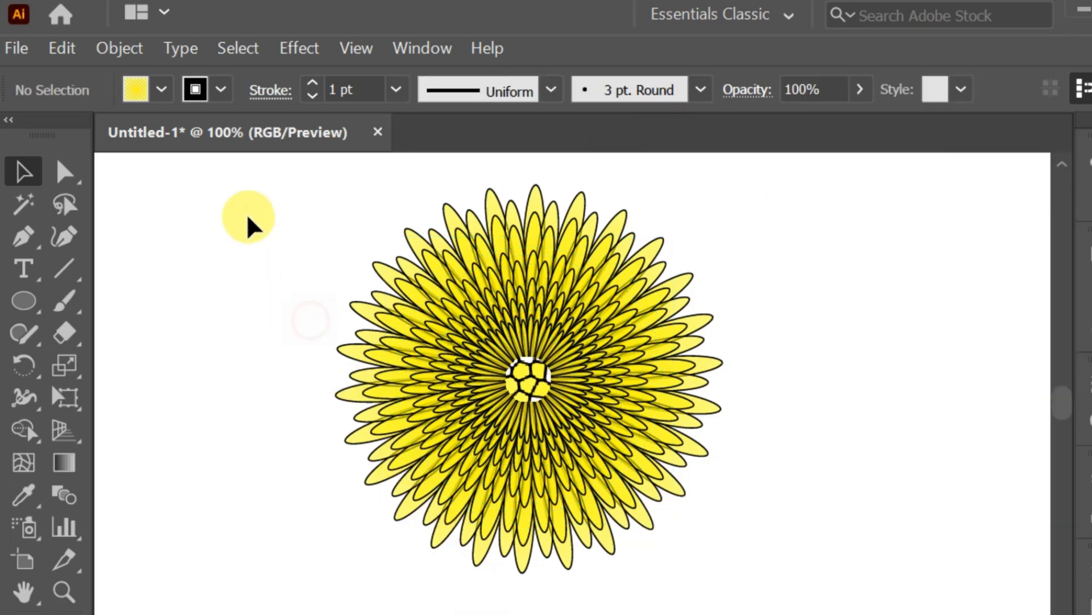
Select the centre circle and nudge it slightly to recentre it in the flower.
drag(247, 215, 242, 308)
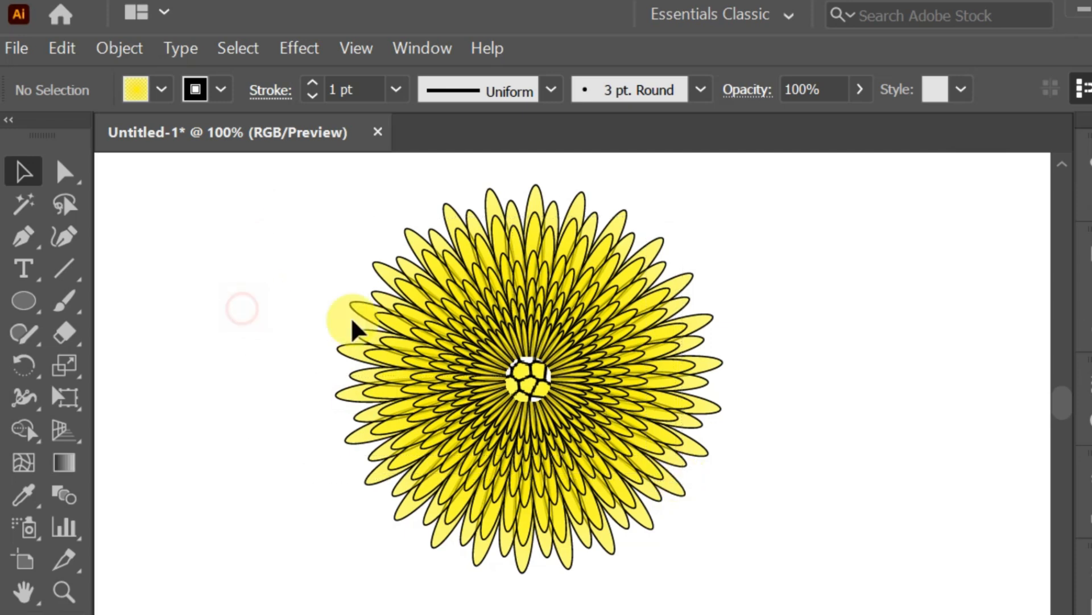
click(535, 375)
drag(552, 384, 545, 381)
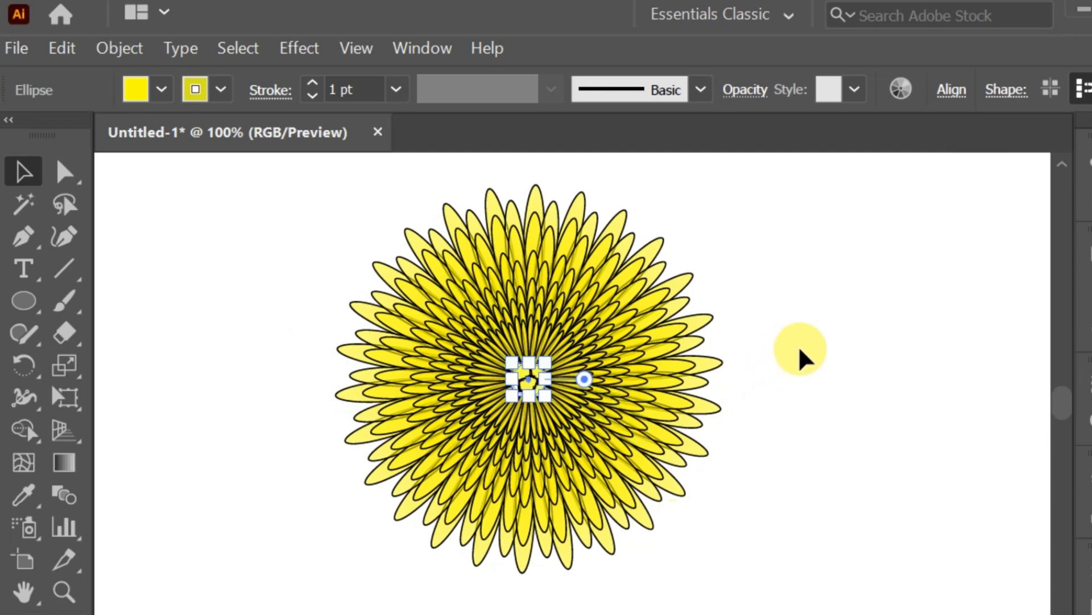
click(847, 350)
Switch to the Direct Selection tool and clear the selection.
drag(305, 212, 251, 242)
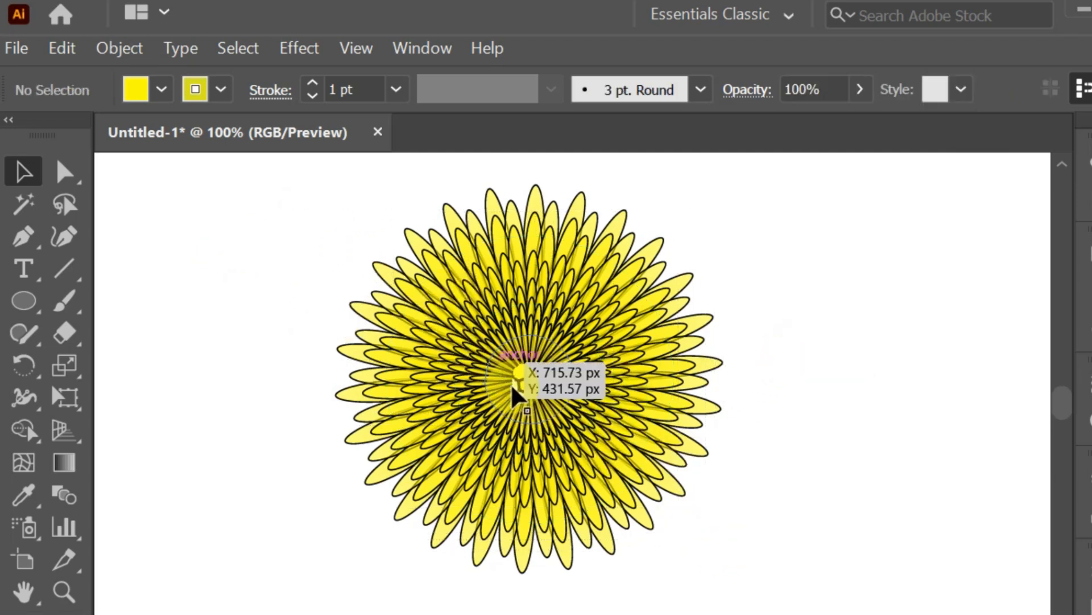
click(524, 381)
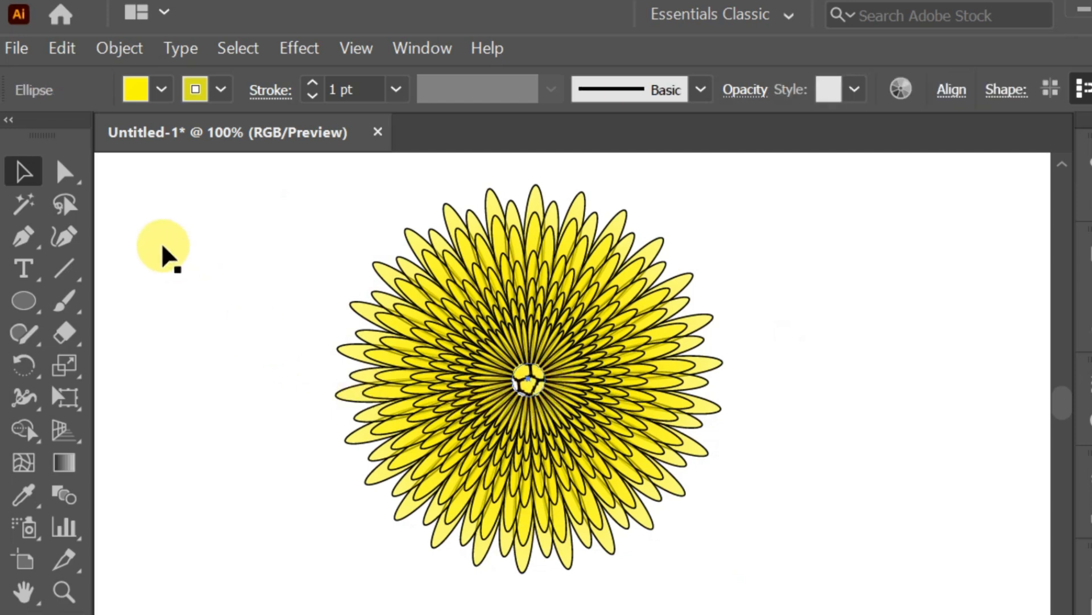
click(65, 172)
click(239, 251)
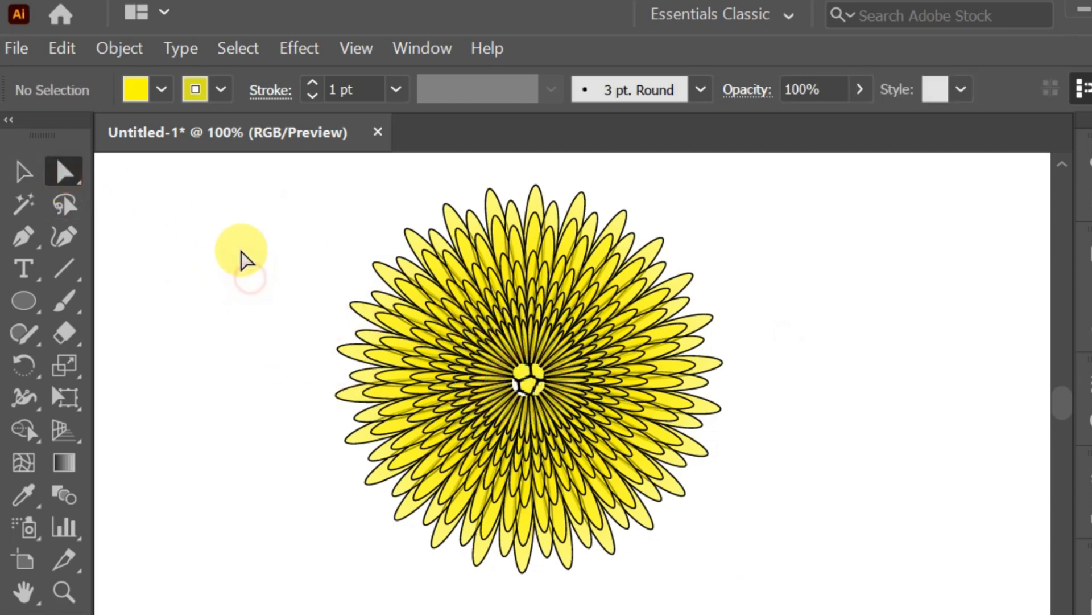
drag(262, 192, 90, 282)
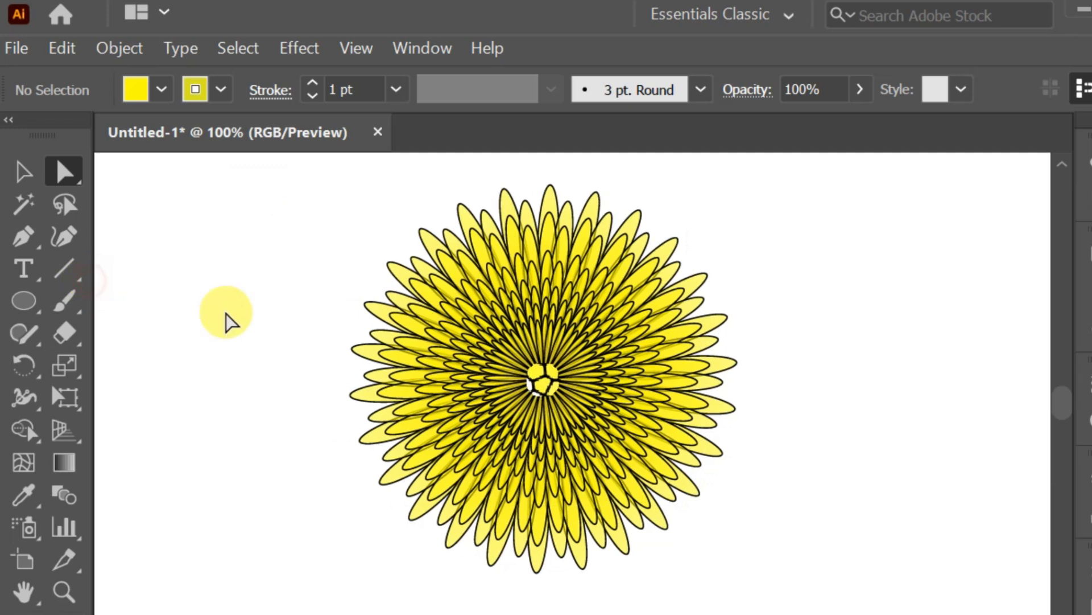